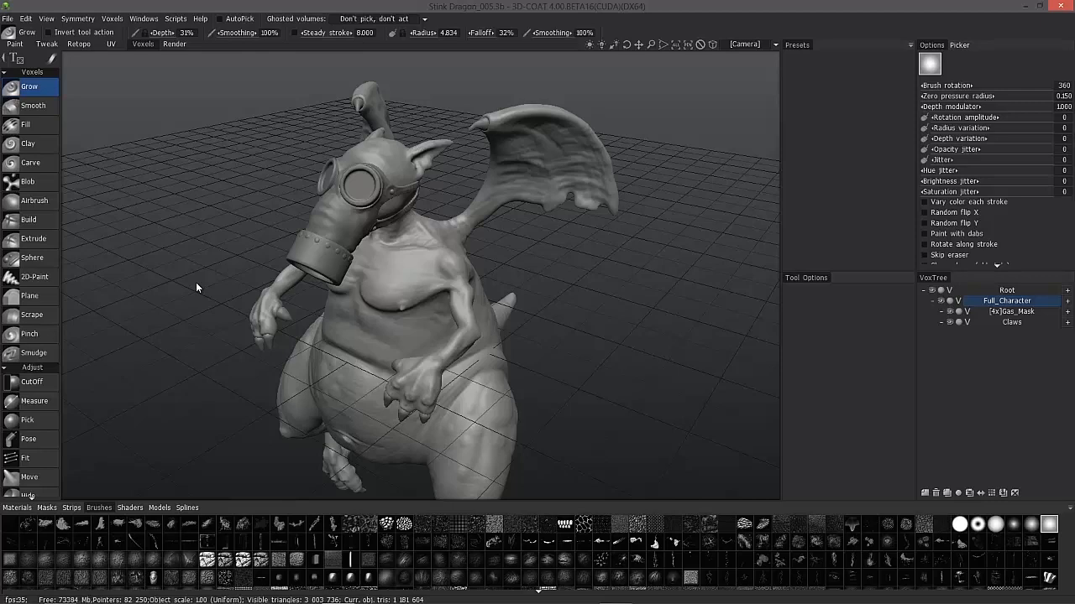
Step: Move from the Retopo room into the UV room for the Stink Dragon file
click(78, 44)
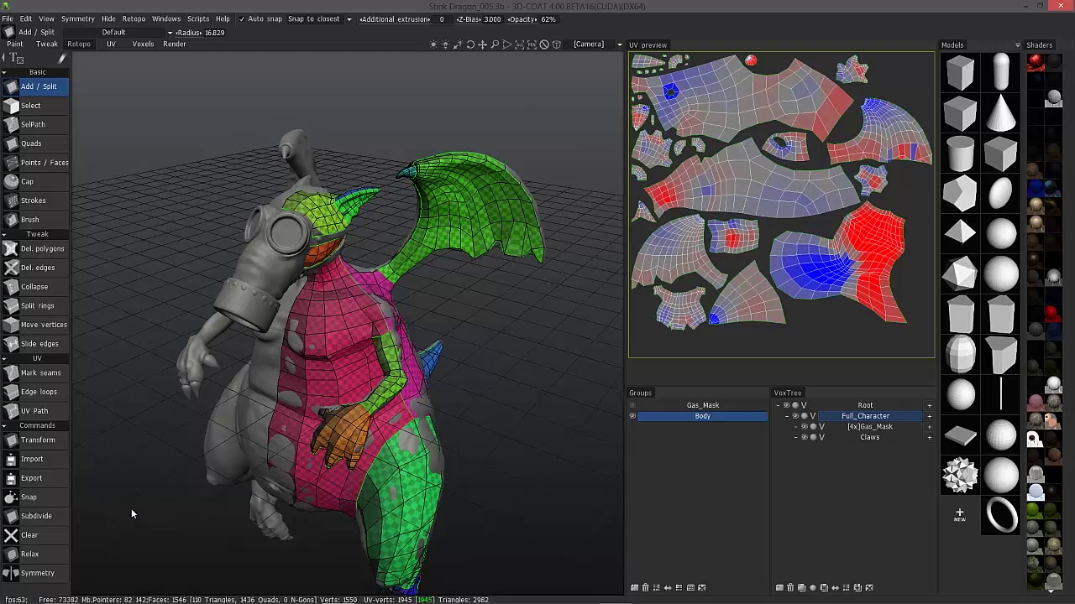
click(110, 45)
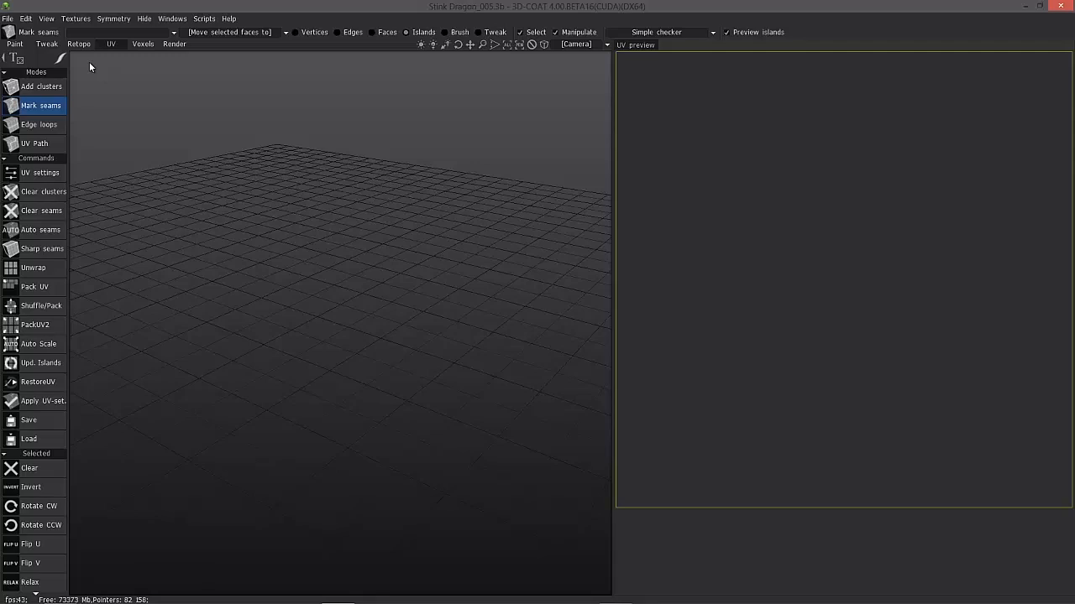
click(15, 45)
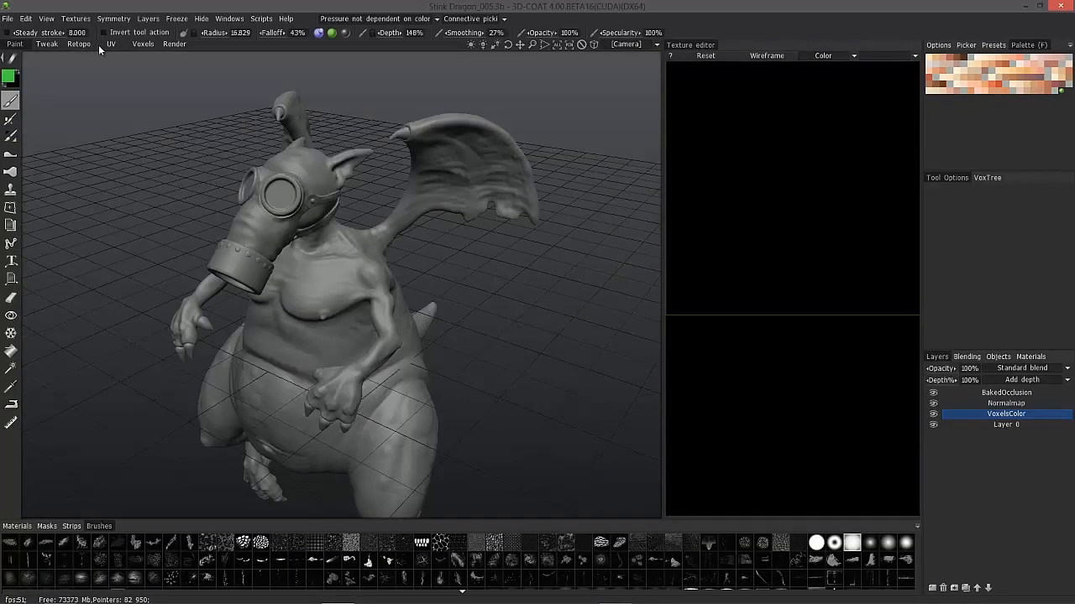
click(144, 44)
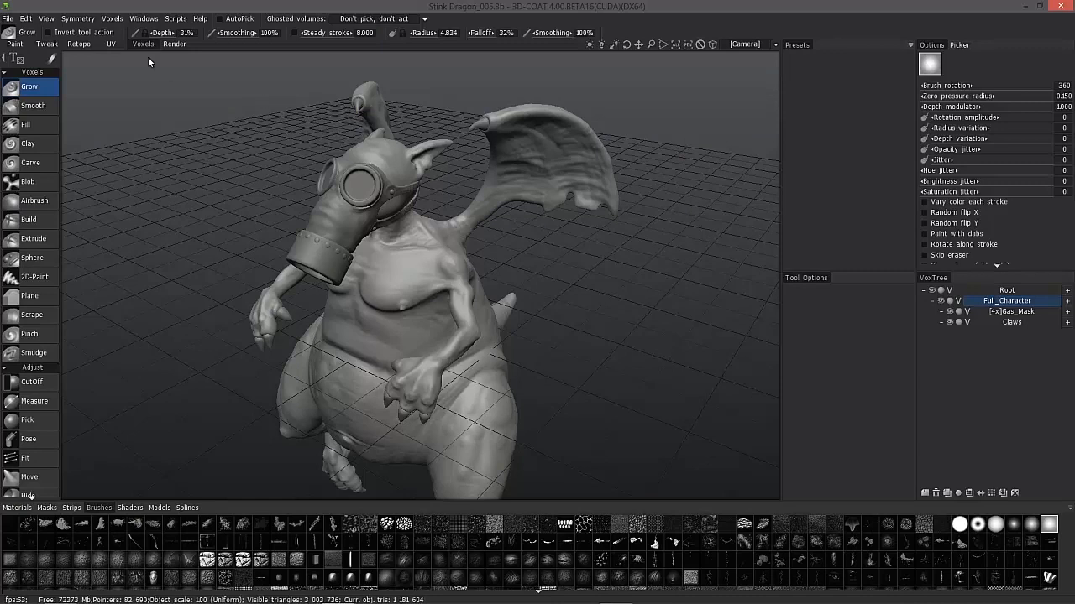
click(110, 45)
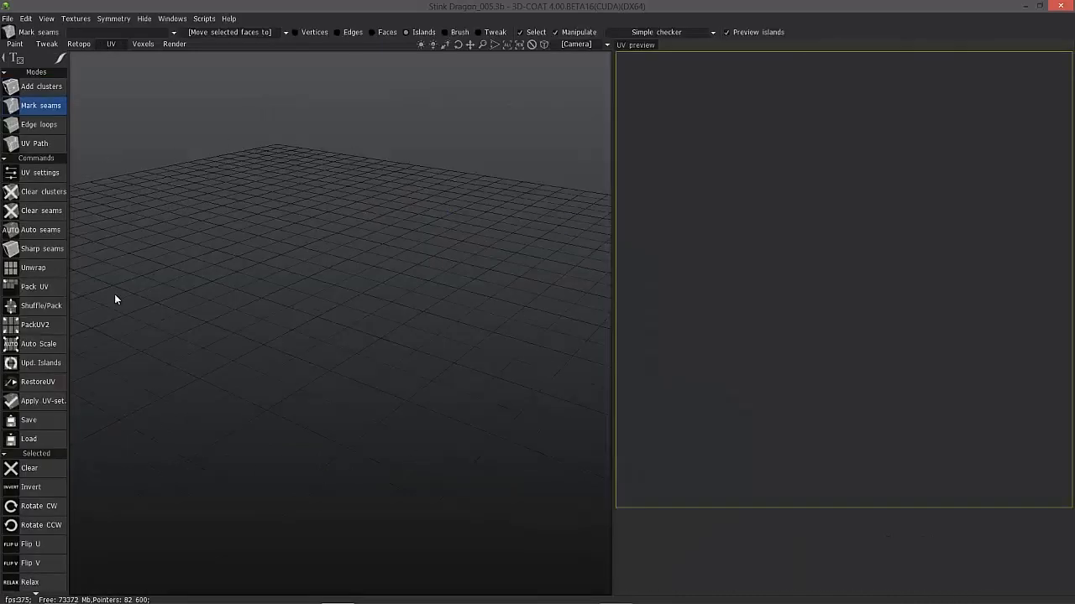
click(15, 44)
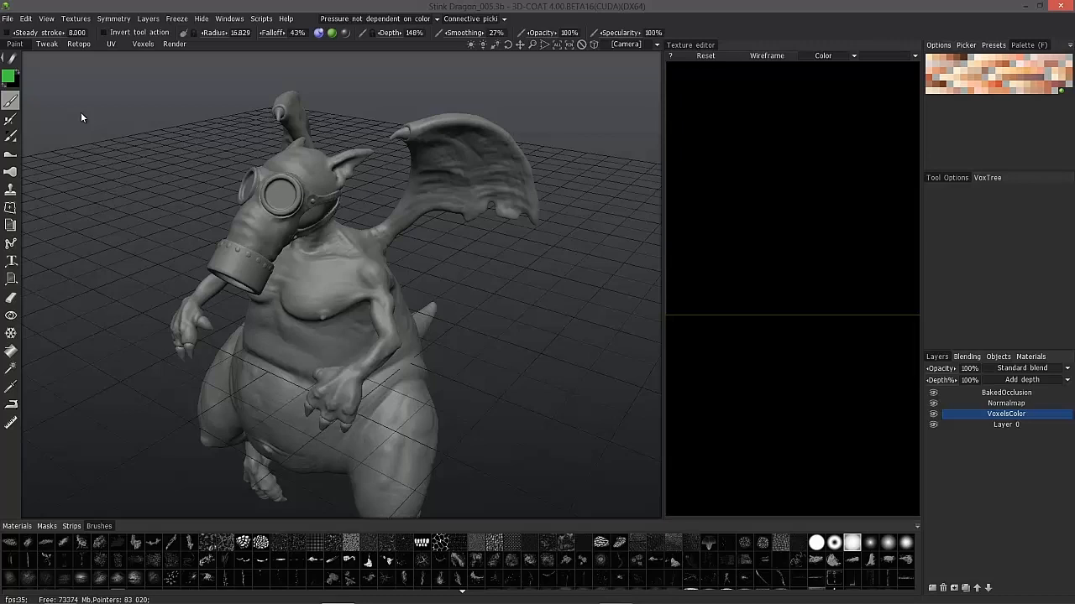
click(110, 45)
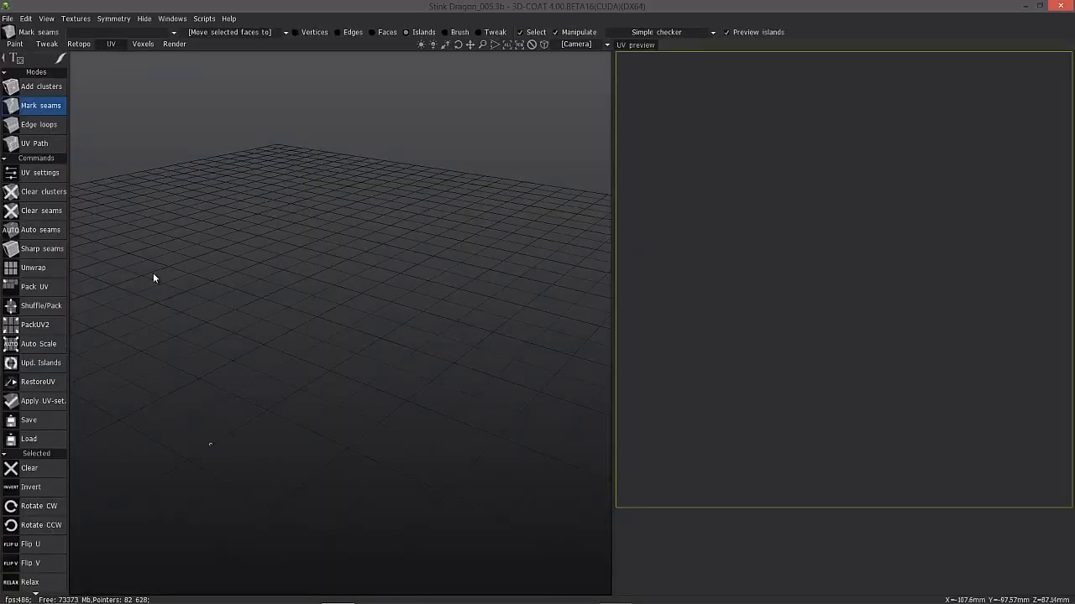
click(142, 44)
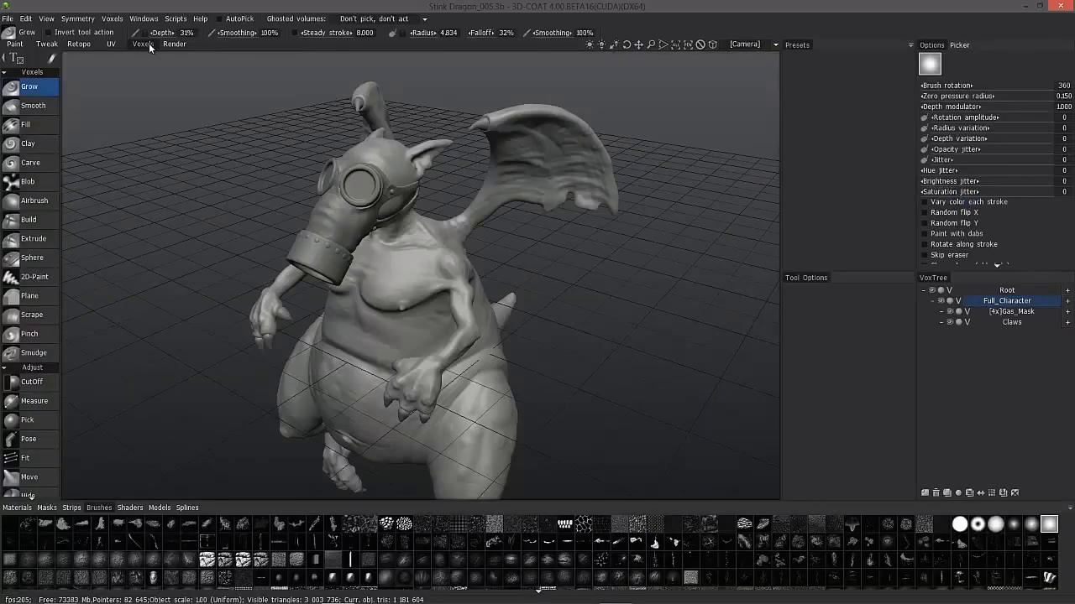
click(78, 44)
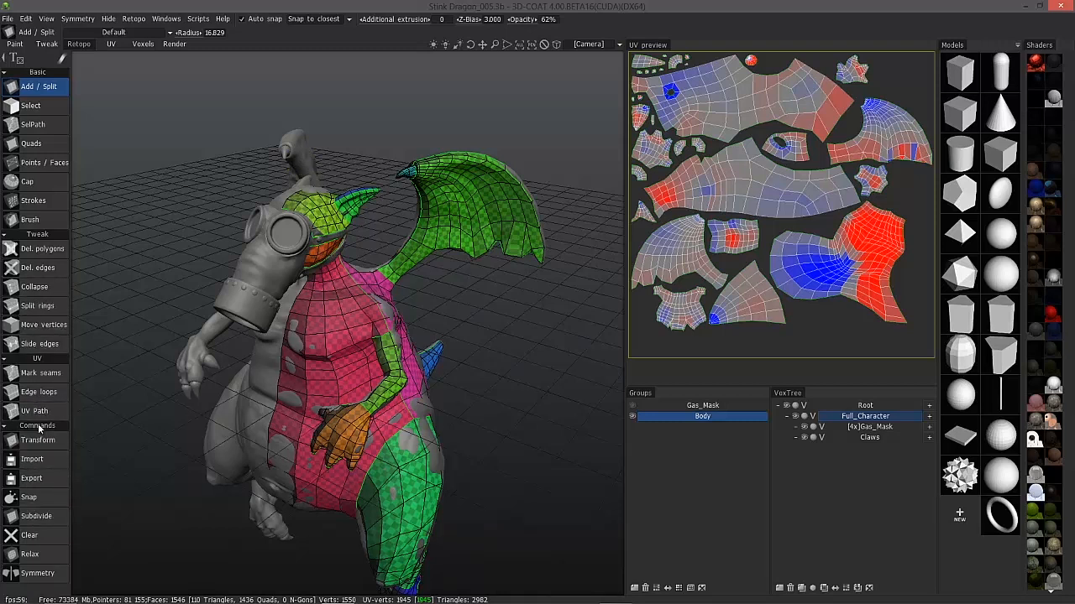
click(110, 44)
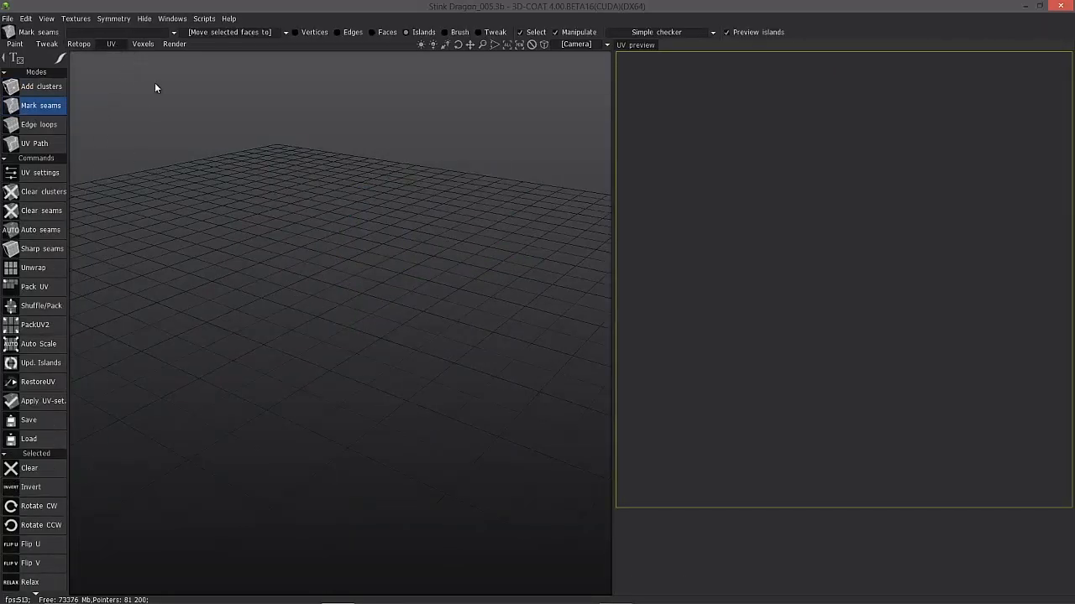
Step: Return to the Retopo room and make Mark seams the active UV tool
click(79, 44)
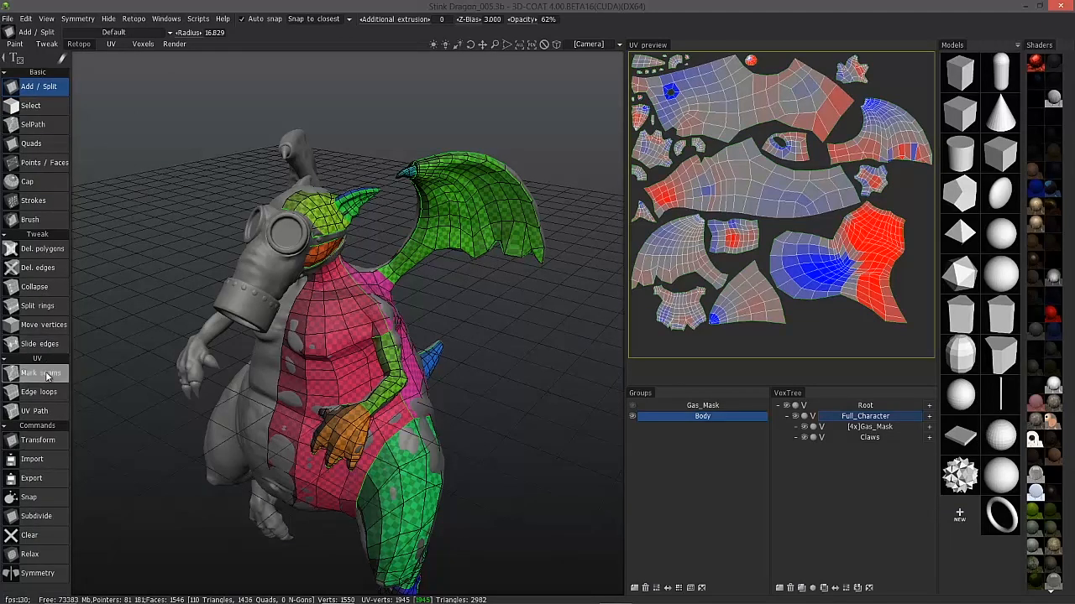
click(38, 392)
click(34, 411)
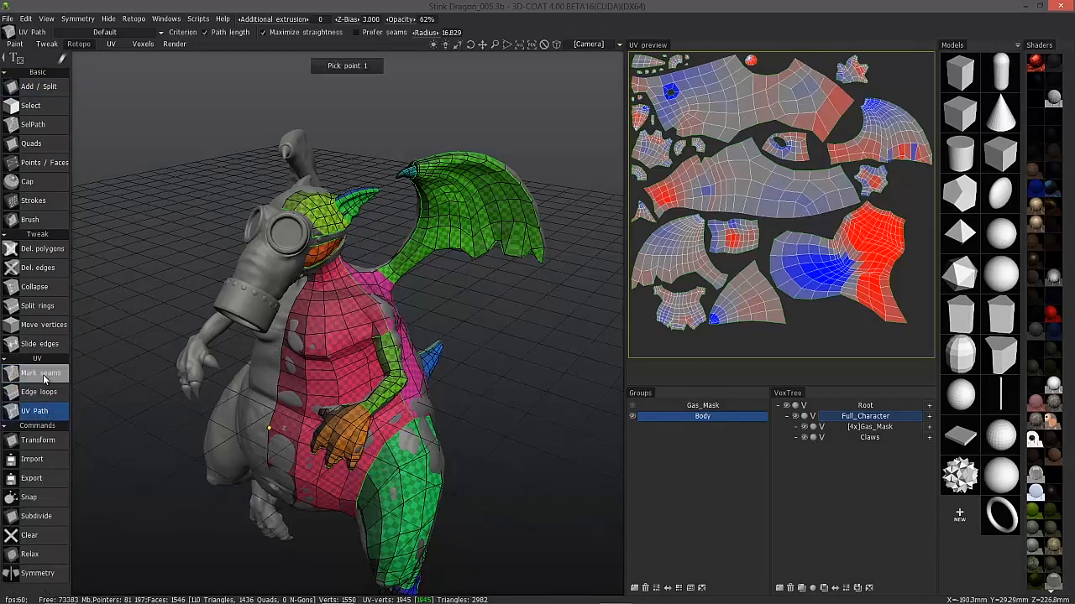
click(41, 373)
scroll(38, 336, down, 5)
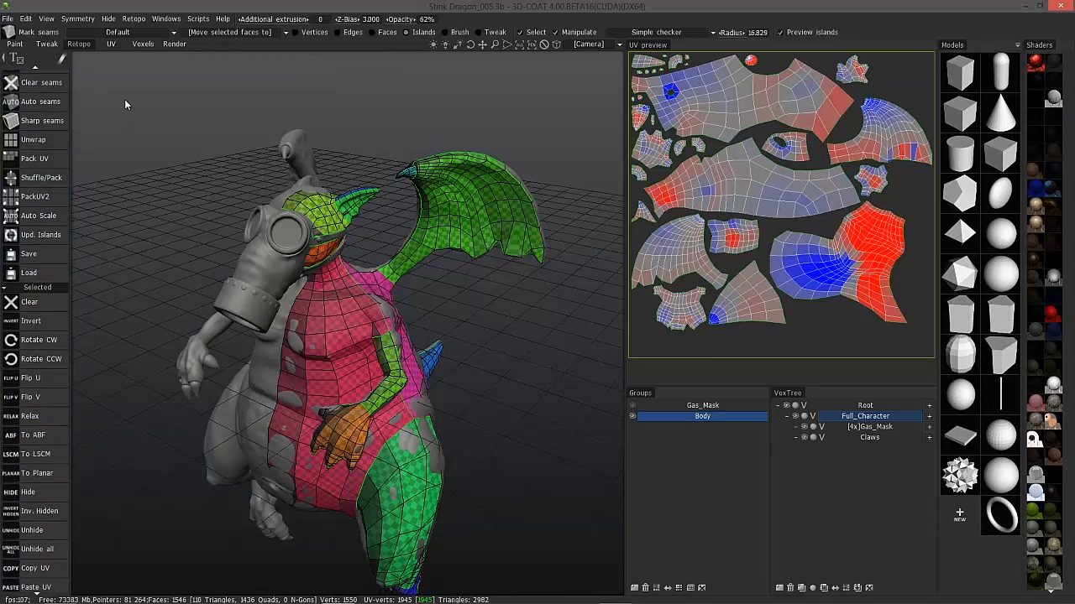
scroll(43, 143, down, 1)
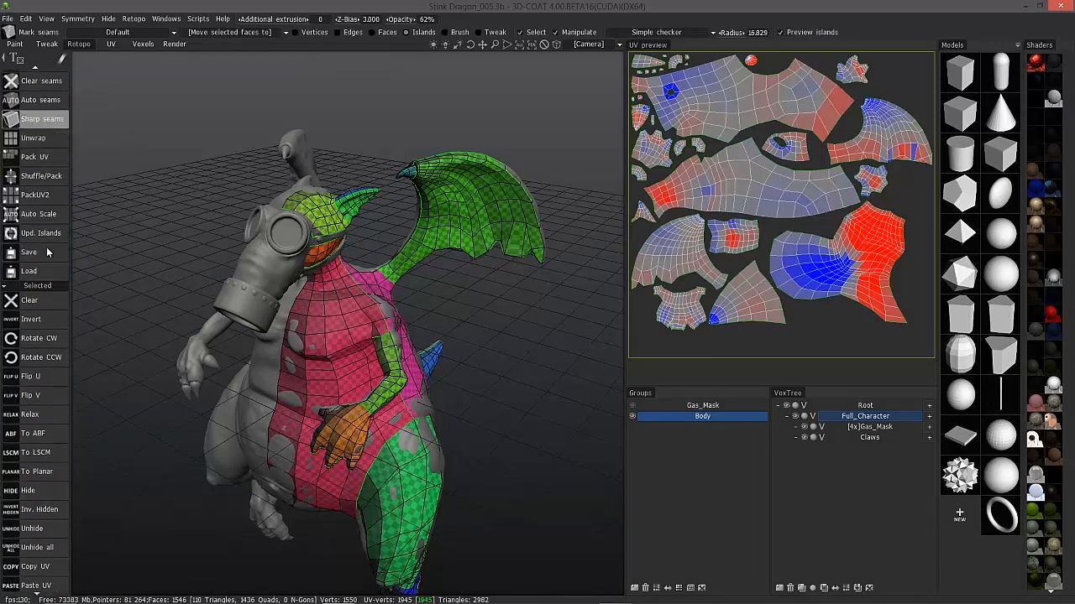
scroll(34, 353, up, 4)
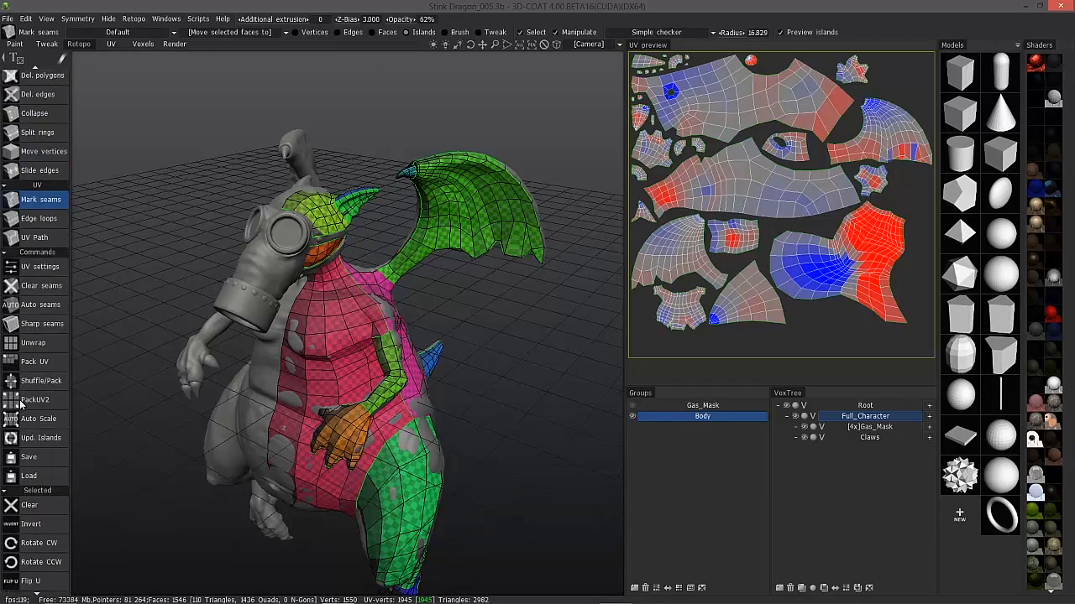
scroll(21, 406, up, 5)
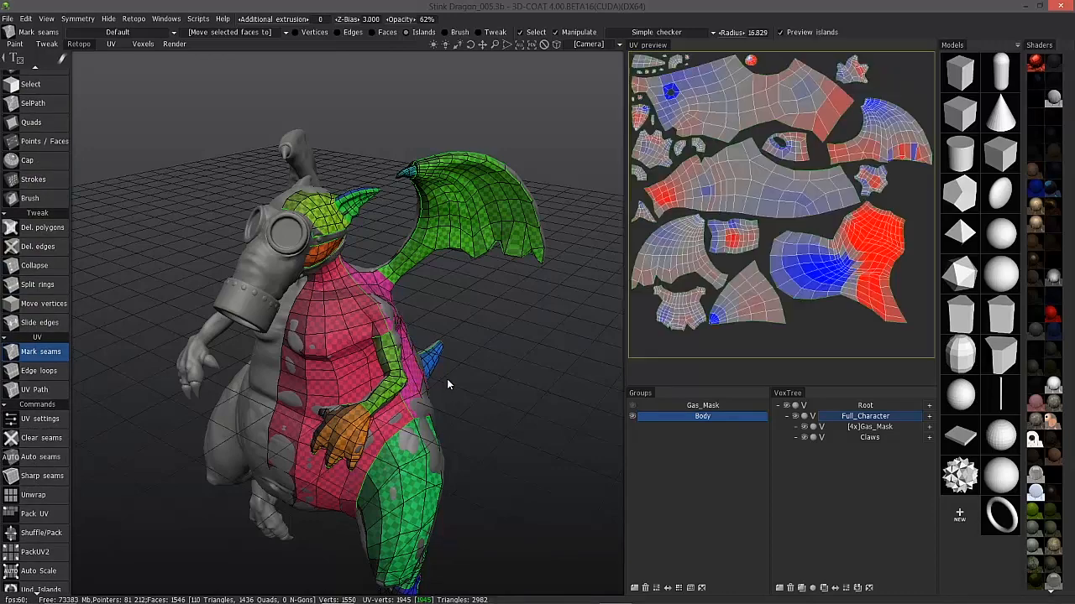
Step: Orbit the half-body dragon to a frontal angle and bring up the Retopo command list
mouse_move(532, 342)
mouse_down()
mouse_move(507, 350)
mouse_move(521, 347)
mouse_move(508, 328)
mouse_move(522, 279)
mouse_up()
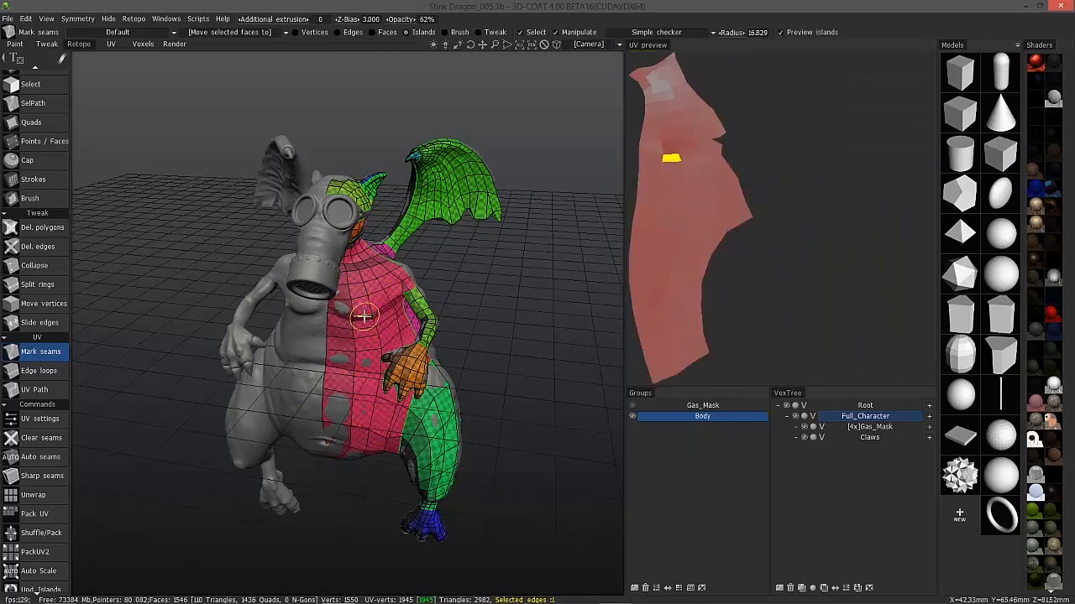
alt+drag(336, 271, 318, 363)
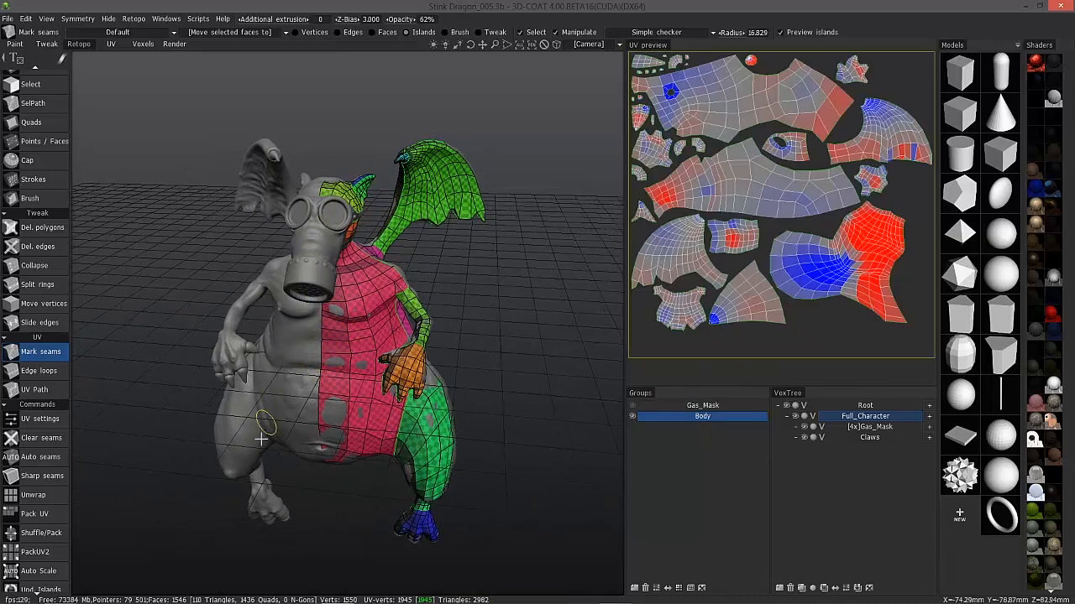
alt+drag(260, 336, 295, 378)
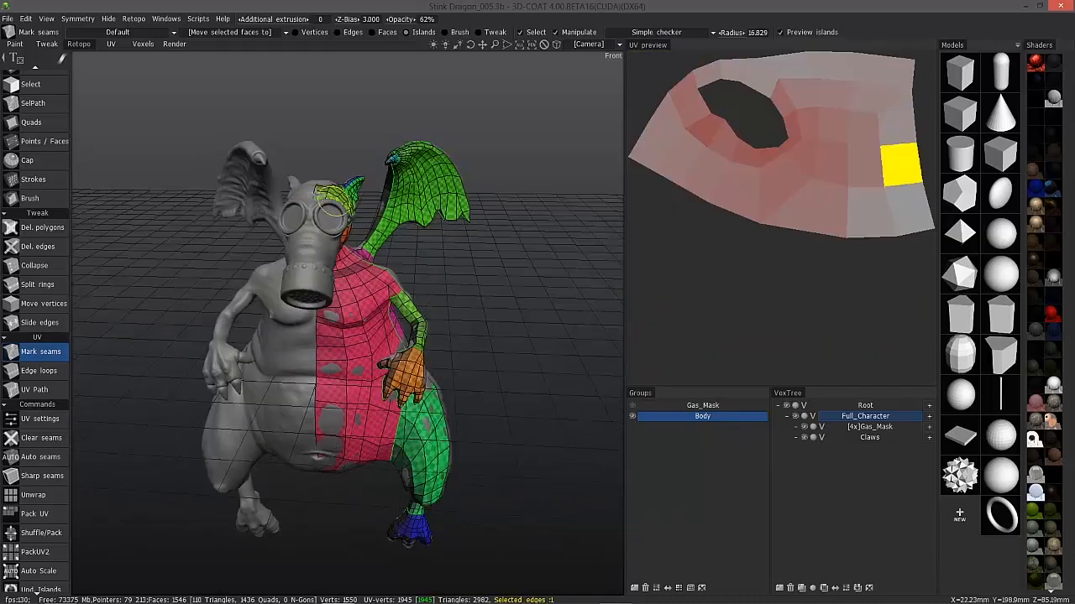
alt+drag(295, 378, 272, 412)
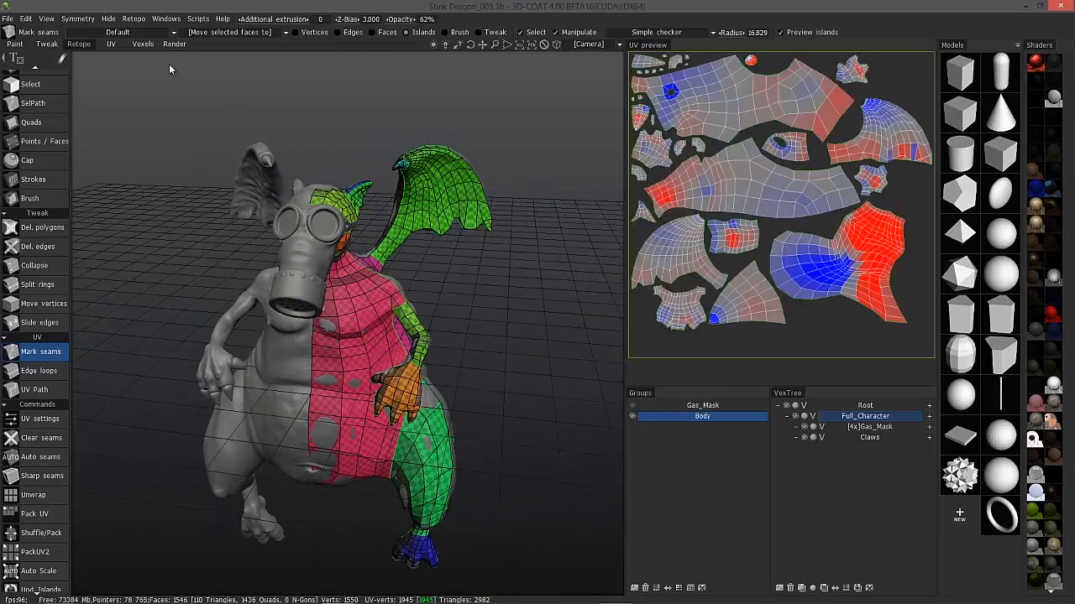
click(134, 19)
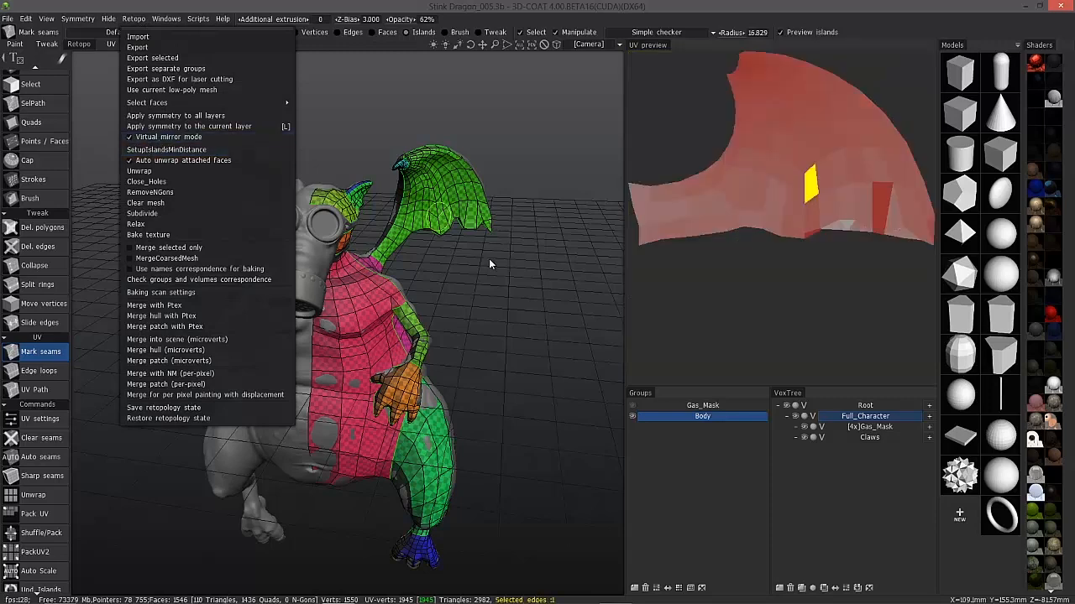
Step: Enable virtual mirroring with left-right symmetry and view the mirrored dragon three-quarter on
click(168, 137)
alt+drag(463, 294, 479, 304)
key(s)
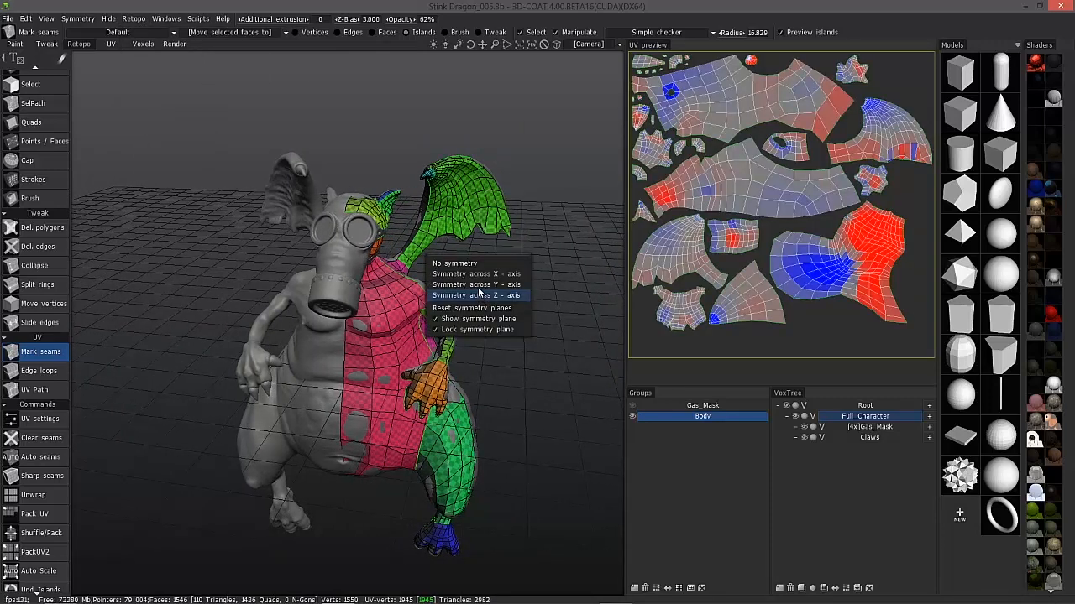
click(476, 274)
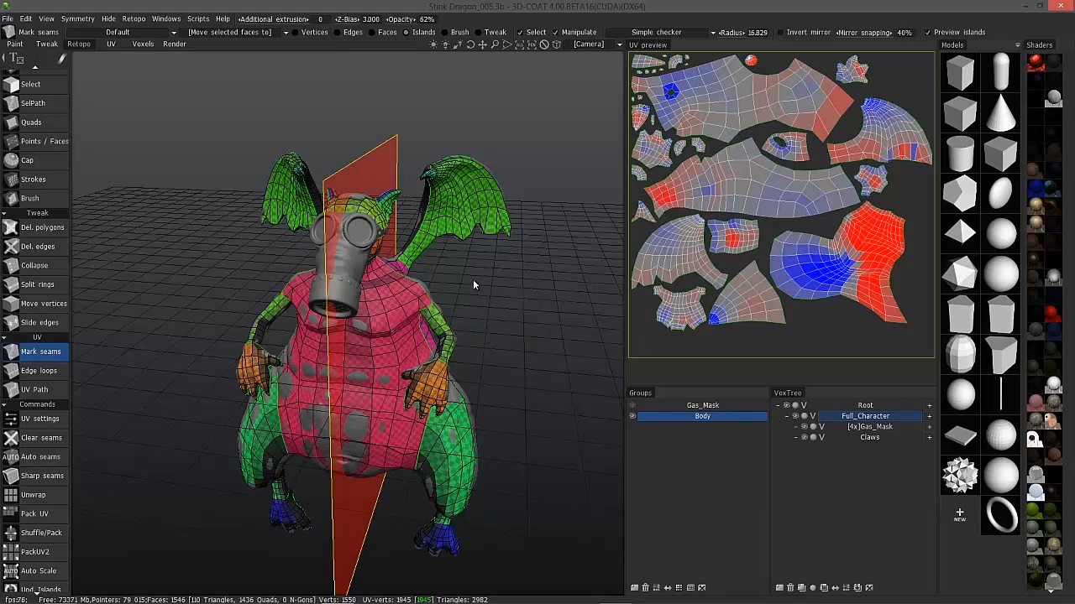
key(2)
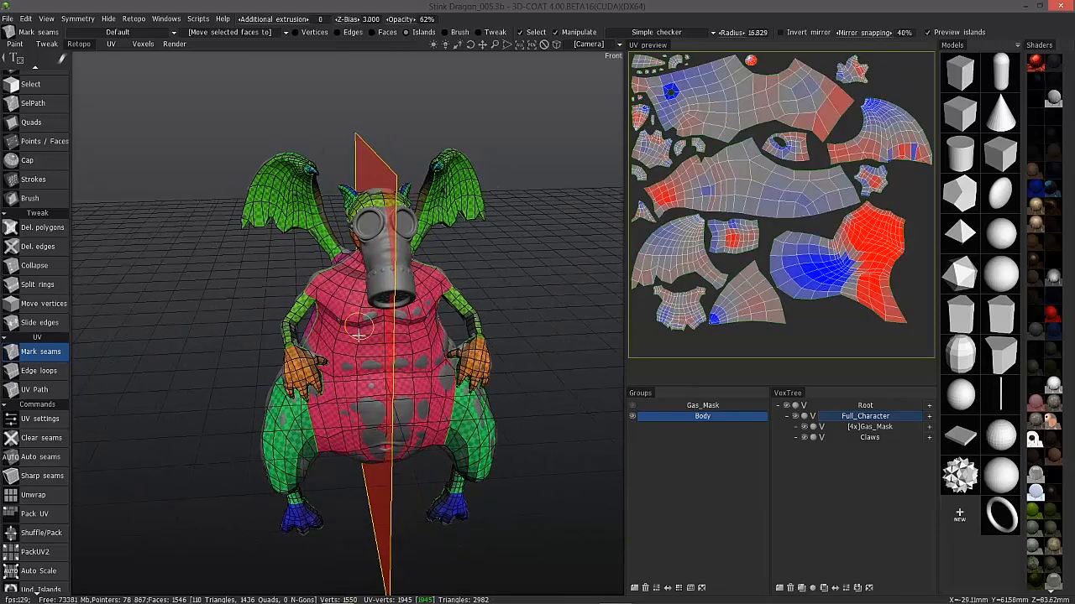
mouse_move(346, 465)
alt+mouse_down()
mouse_move(227, 378)
mouse_move(252, 309)
alt+mouse_up()
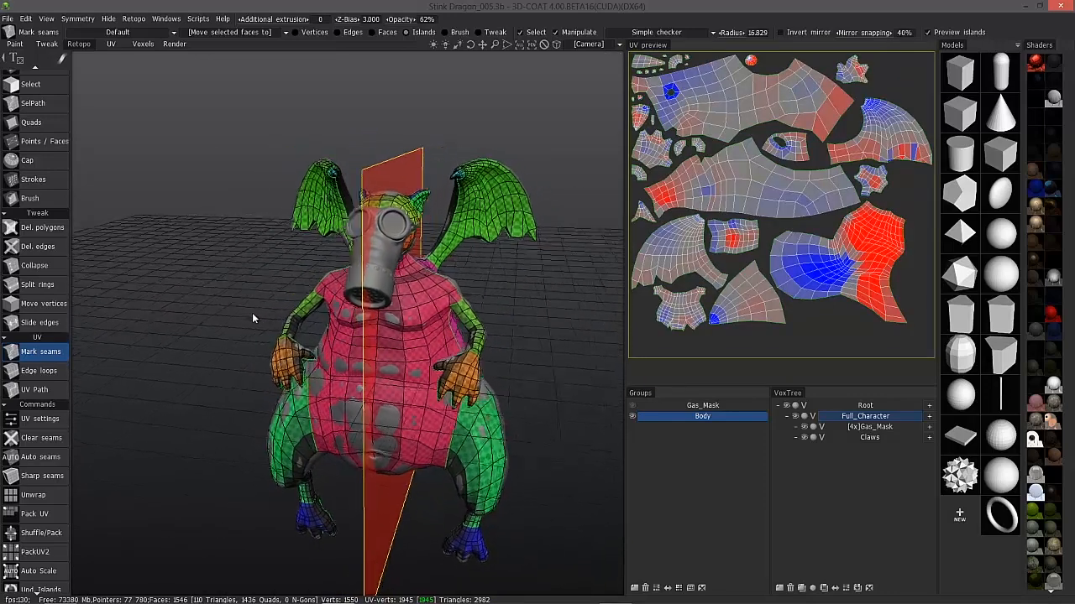
mouse_move(236, 270)
alt+mouse_down()
mouse_move(265, 271)
mouse_move(244, 307)
alt+mouse_up()
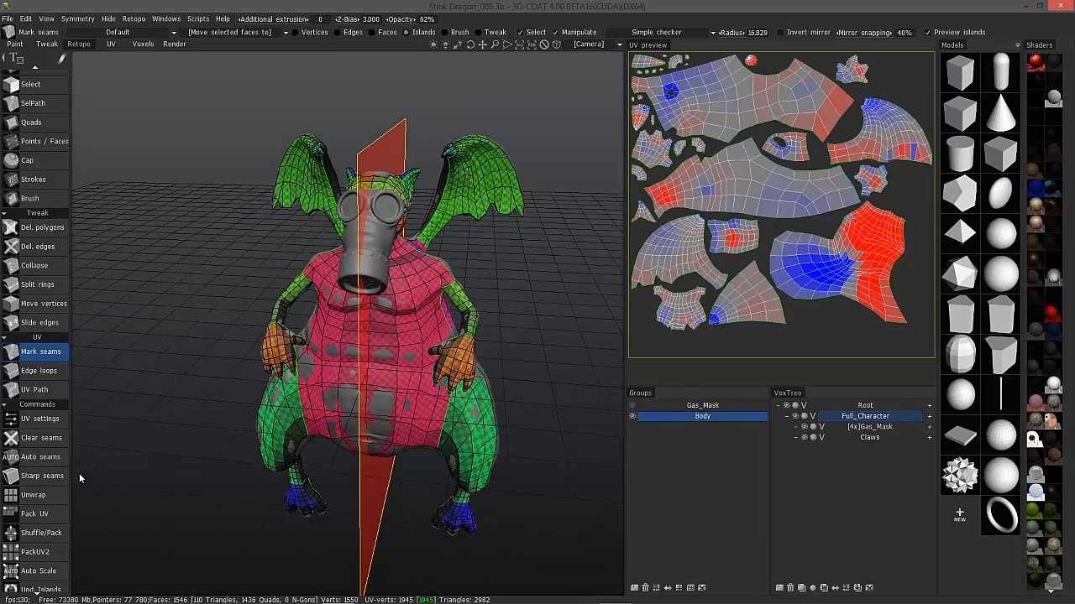
Step: Leave seam marking and make the retopology Brush the active tool
click(133, 19)
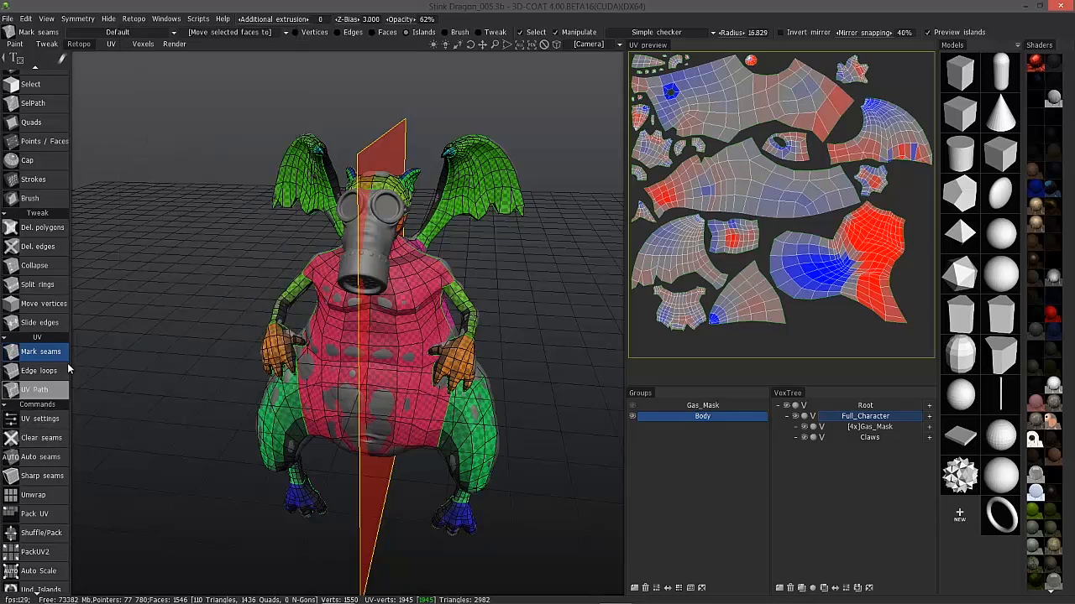
click(50, 354)
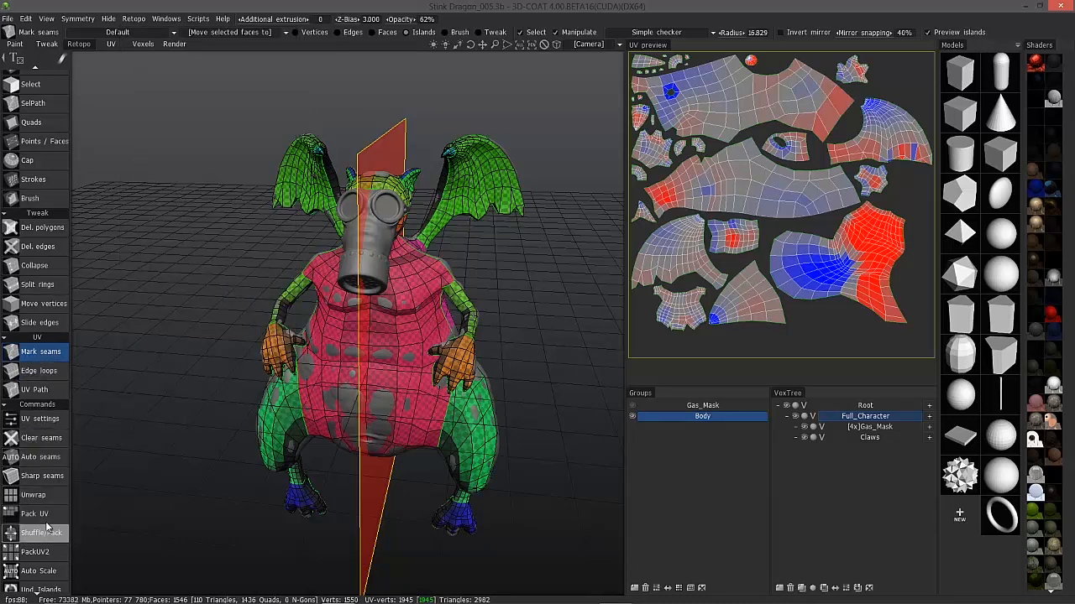
scroll(42, 503, down, 5)
scroll(50, 336, down, 5)
scroll(63, 251, down, 1)
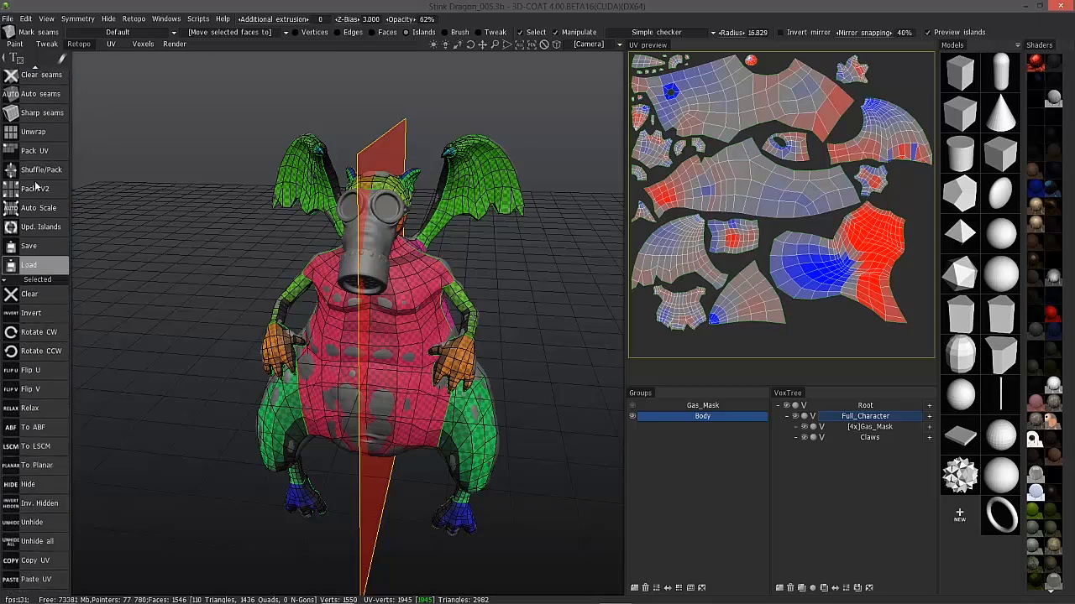
scroll(59, 475, up, 8)
scroll(57, 476, up, 5)
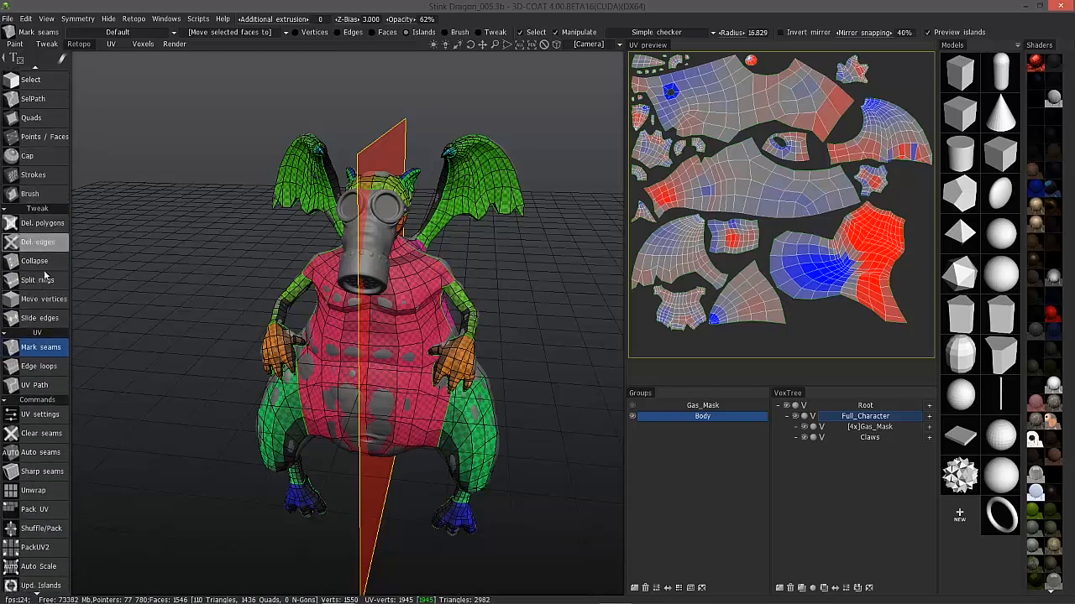
scroll(46, 109, up, 1)
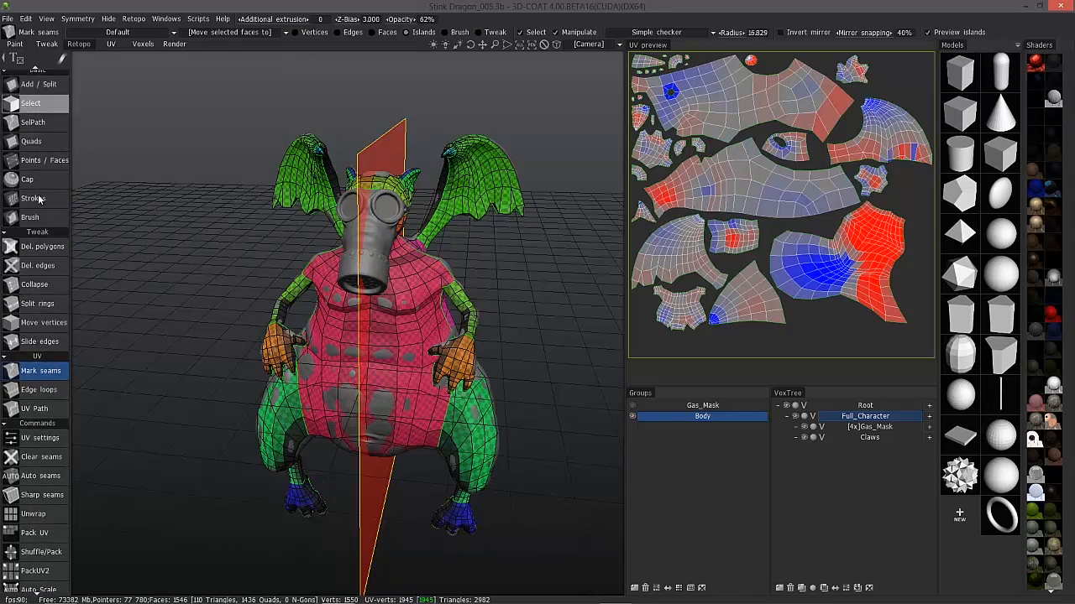
click(59, 217)
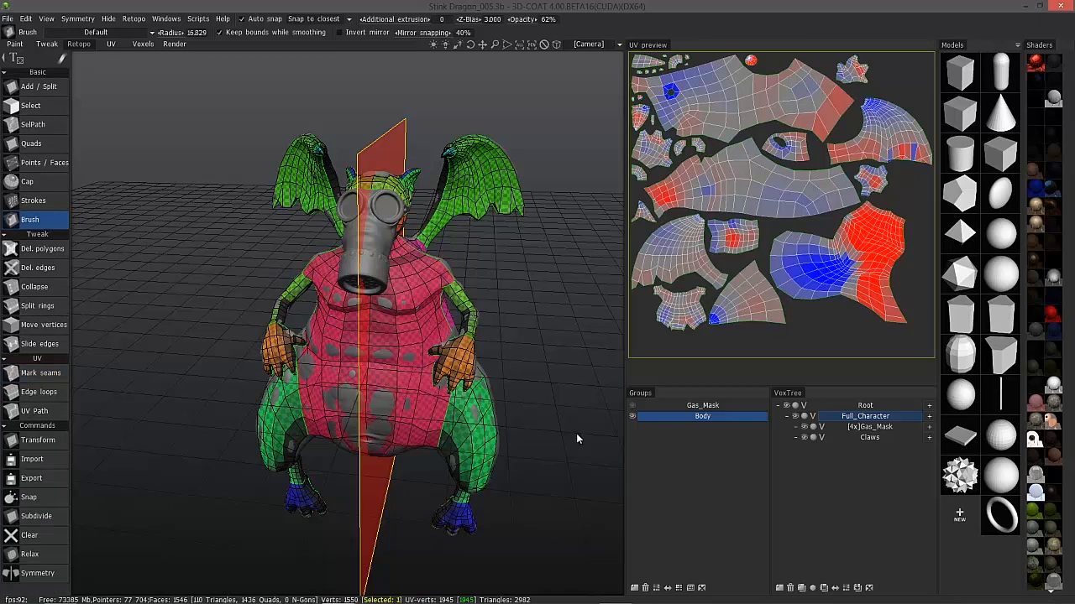
Step: Apply Symmetry to the Body group so the mirrored half becomes real geometry, viewed from the front
click(684, 419)
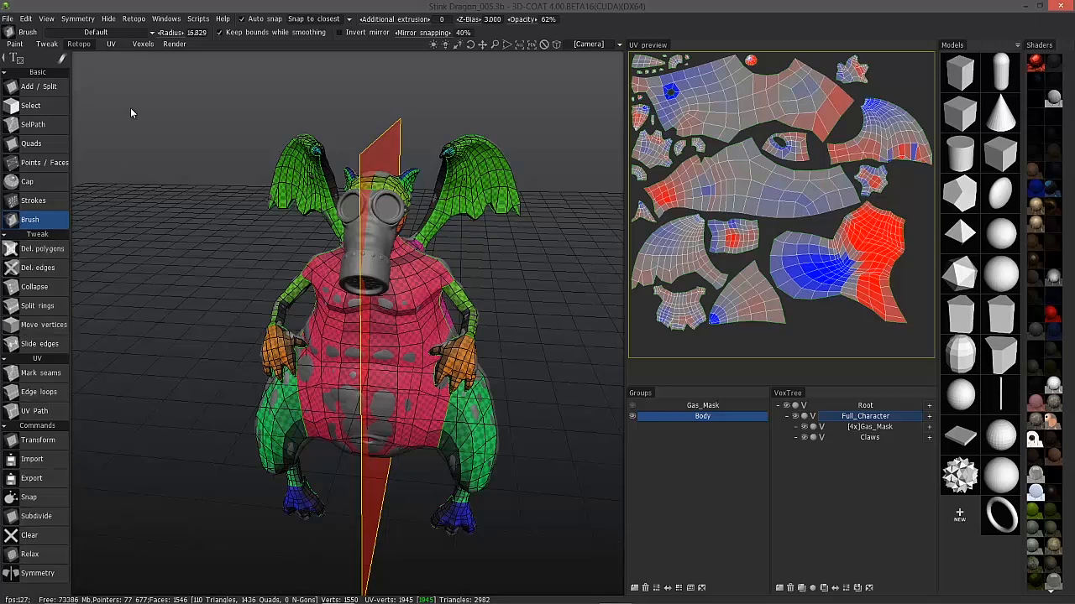
click(134, 19)
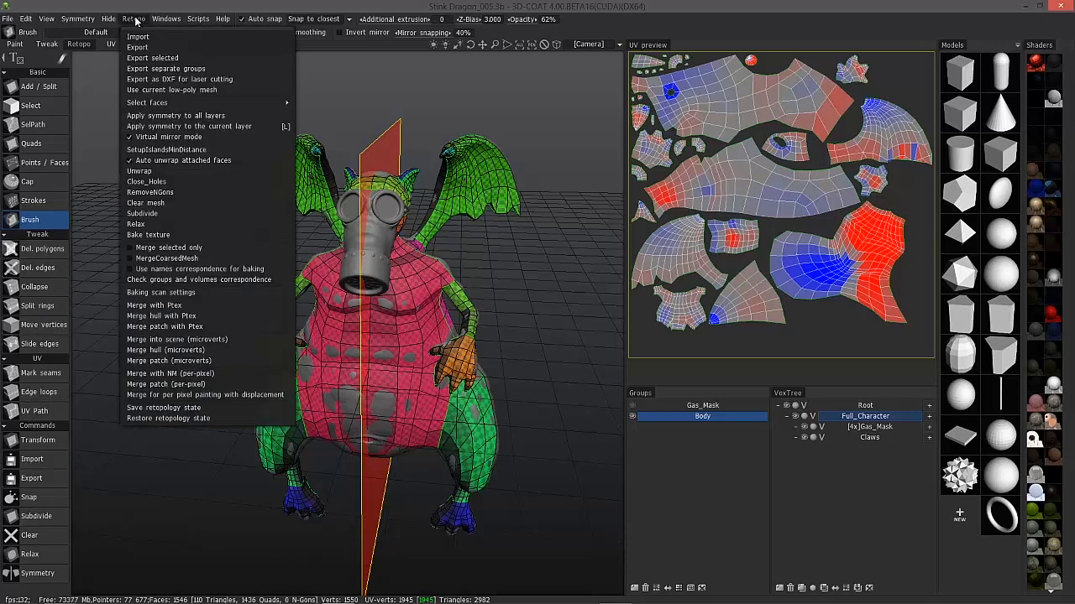
click(81, 403)
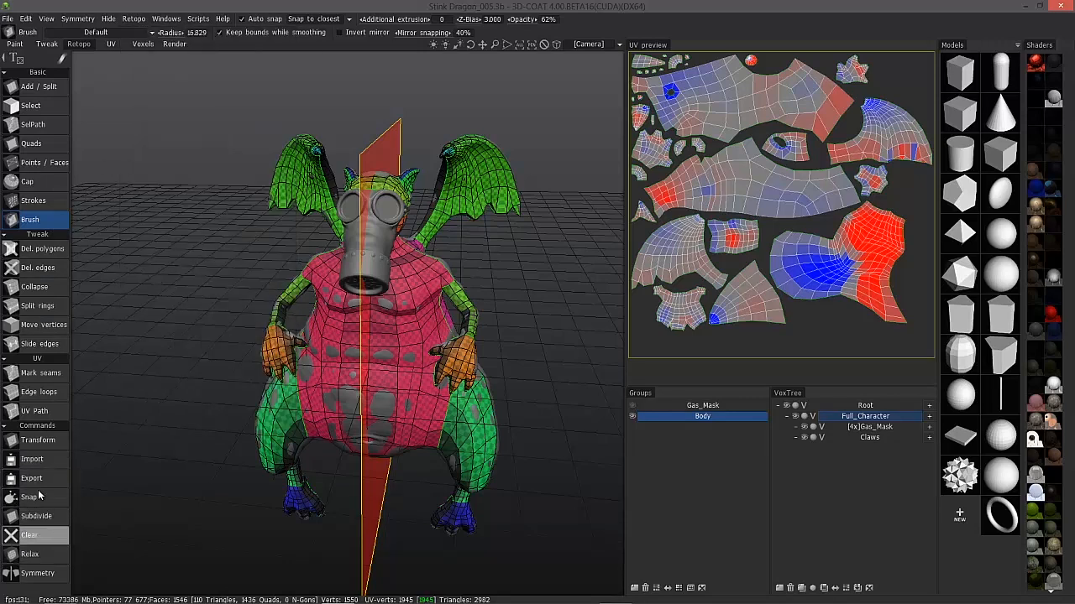
click(37, 573)
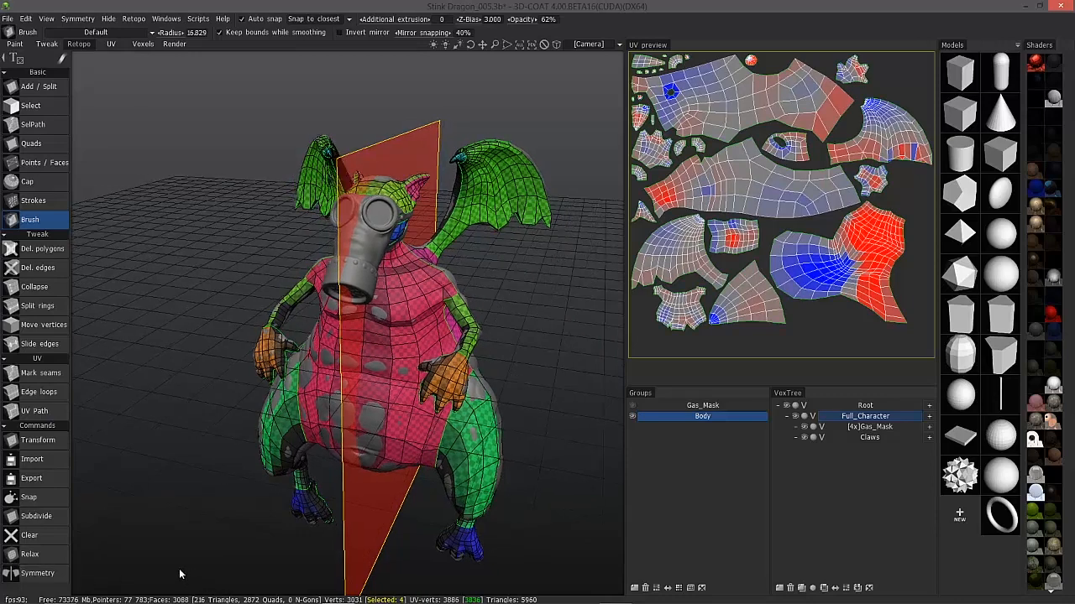
drag(179, 573, 258, 282)
right_click(225, 231)
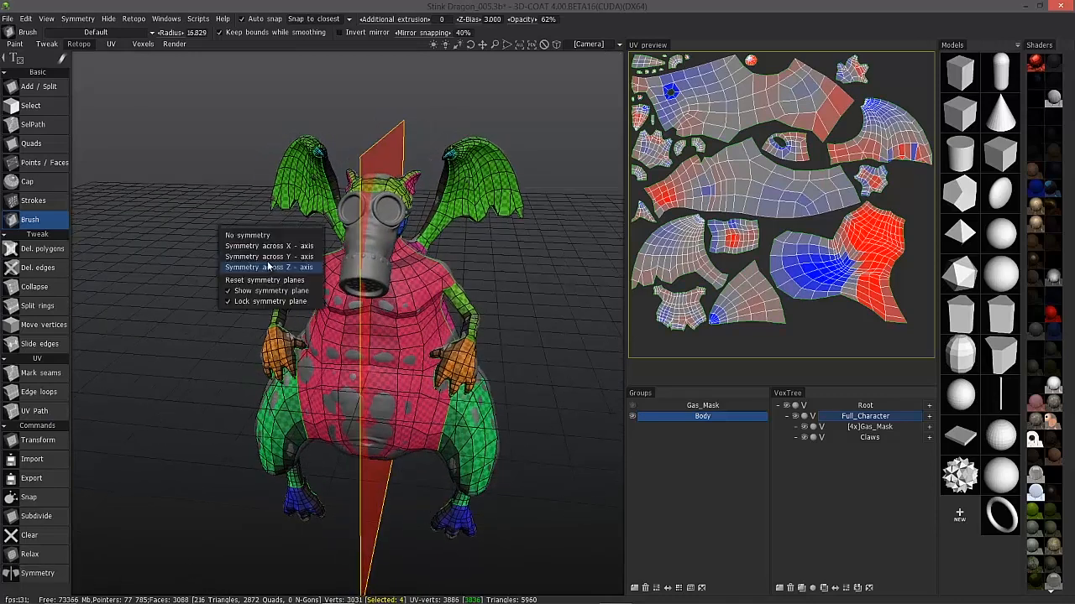
Step: Set symmetry across the X axis, hiding and restoring the central mirror plane
click(274, 246)
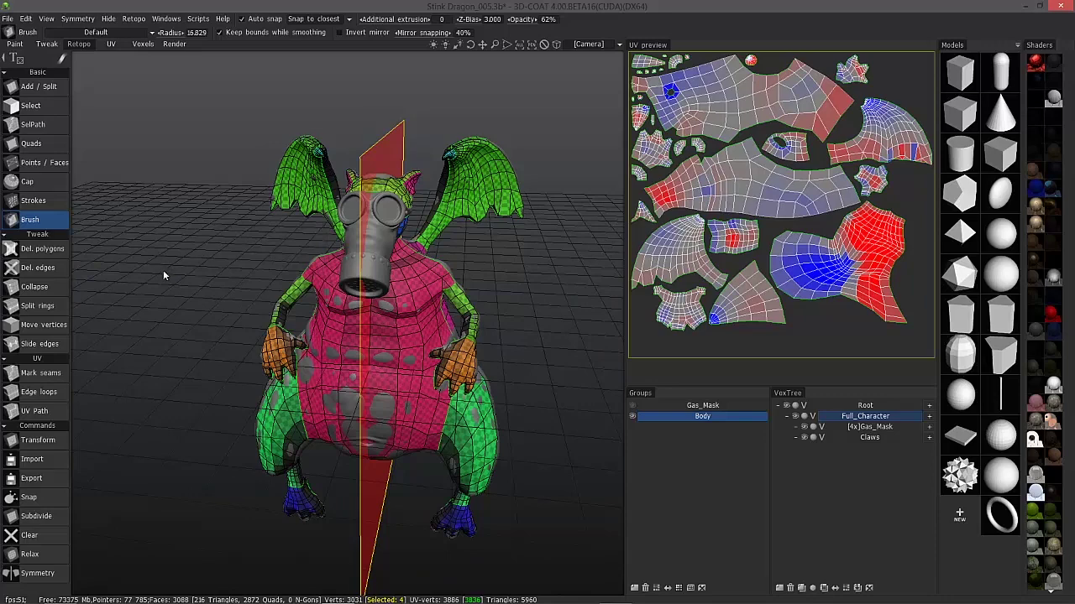
drag(163, 269, 226, 278)
right_click(178, 228)
click(201, 241)
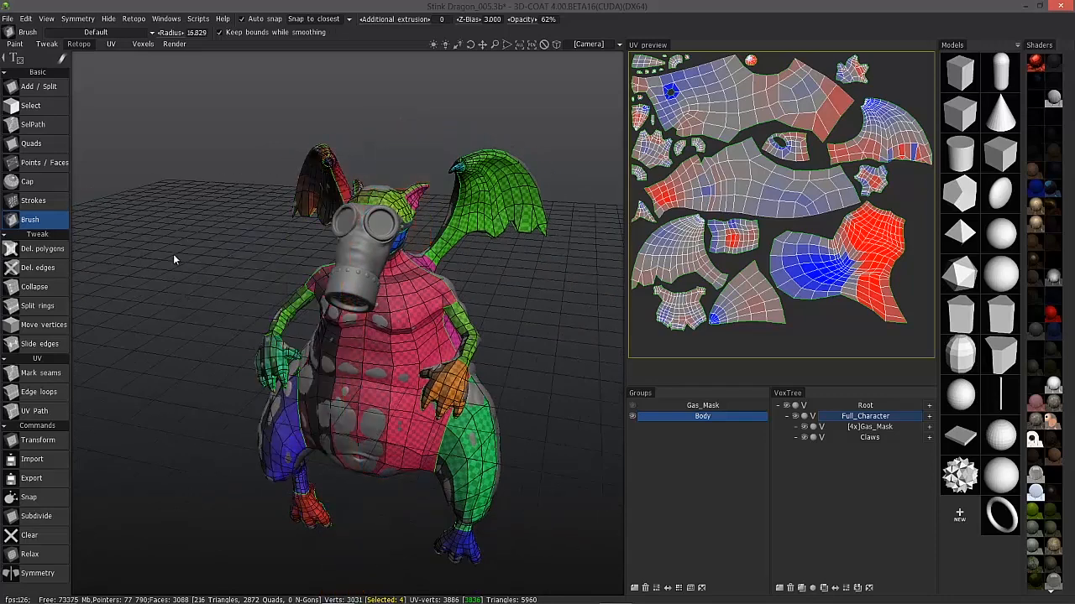
drag(173, 253, 277, 269)
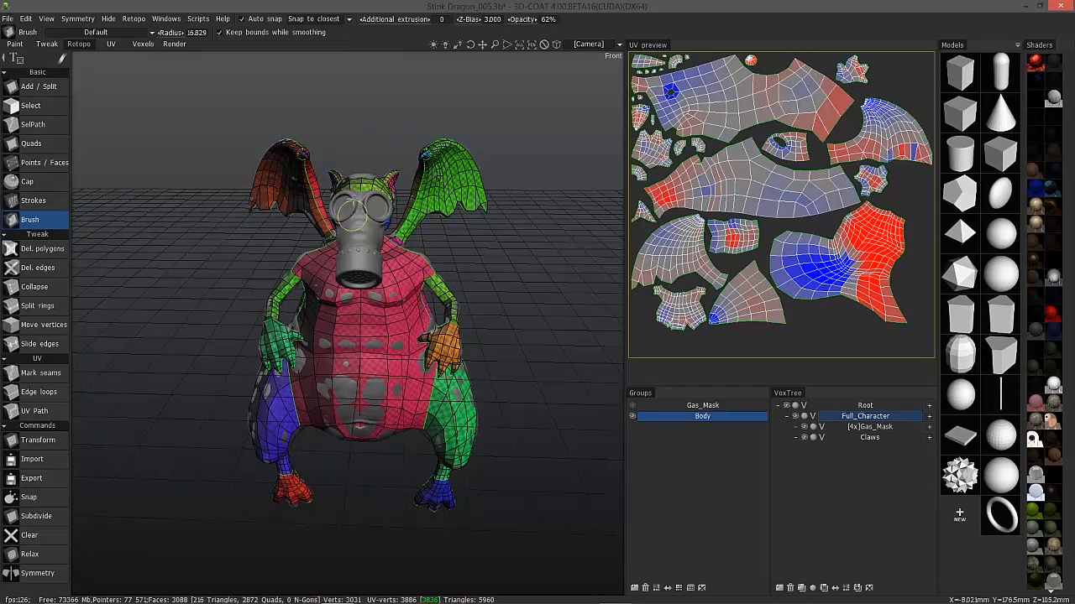
mouse_move(353, 214)
mouse_down()
mouse_move(369, 214)
mouse_move(250, 340)
mouse_move(344, 336)
mouse_up()
right_click(286, 289)
click(302, 346)
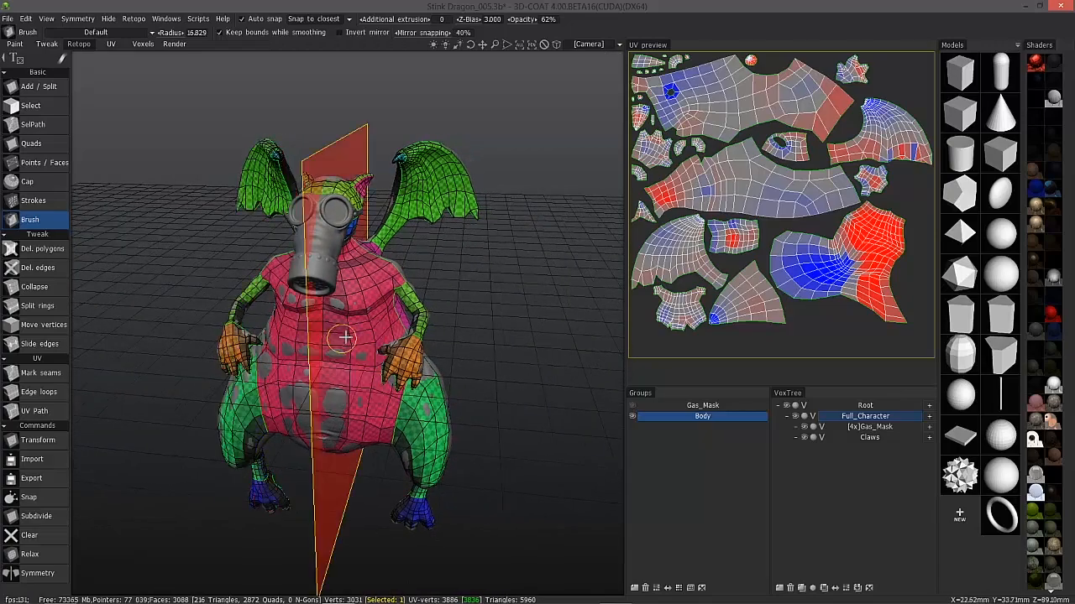
Step: Inspect the mirrored body, then undo Symmetry back to the single 1546-face half
drag(345, 338, 168, 273)
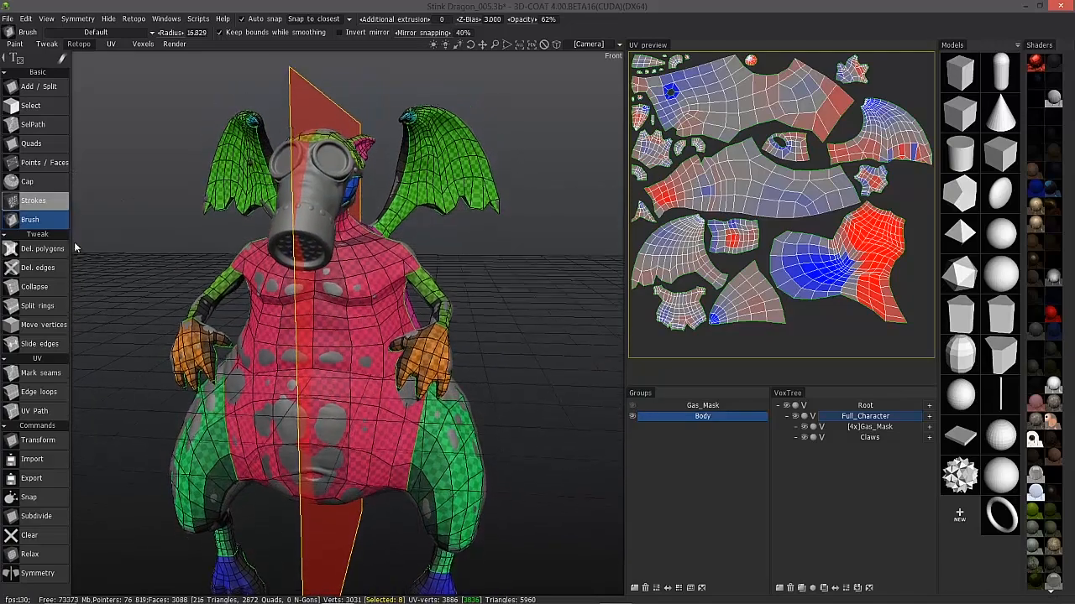
scroll(353, 348, up, 3)
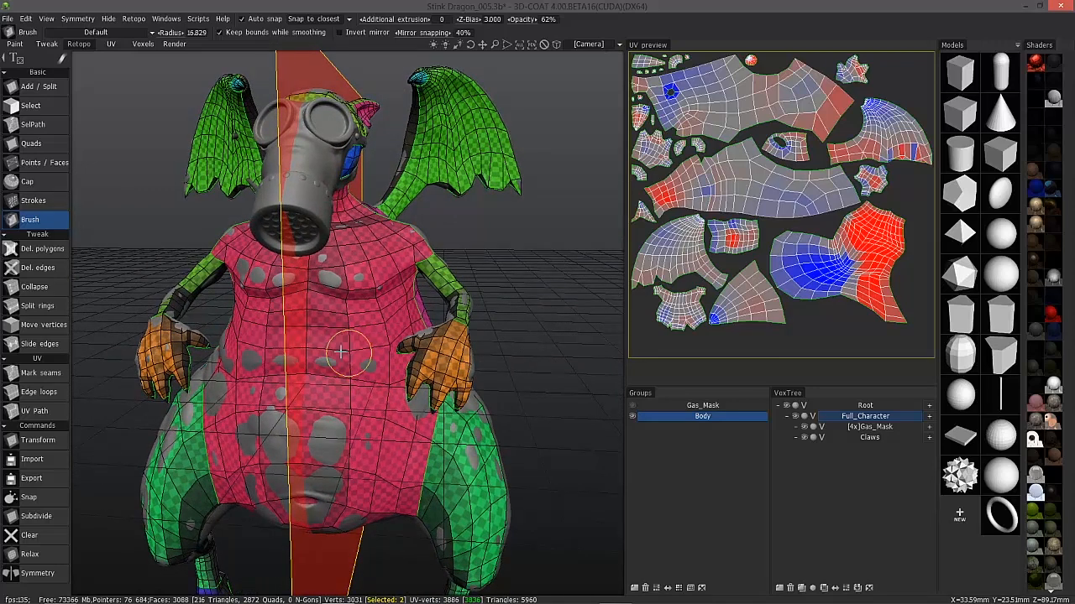
mouse_move(348, 350)
alt+mouse_down()
mouse_move(354, 364)
mouse_move(375, 363)
alt+mouse_up()
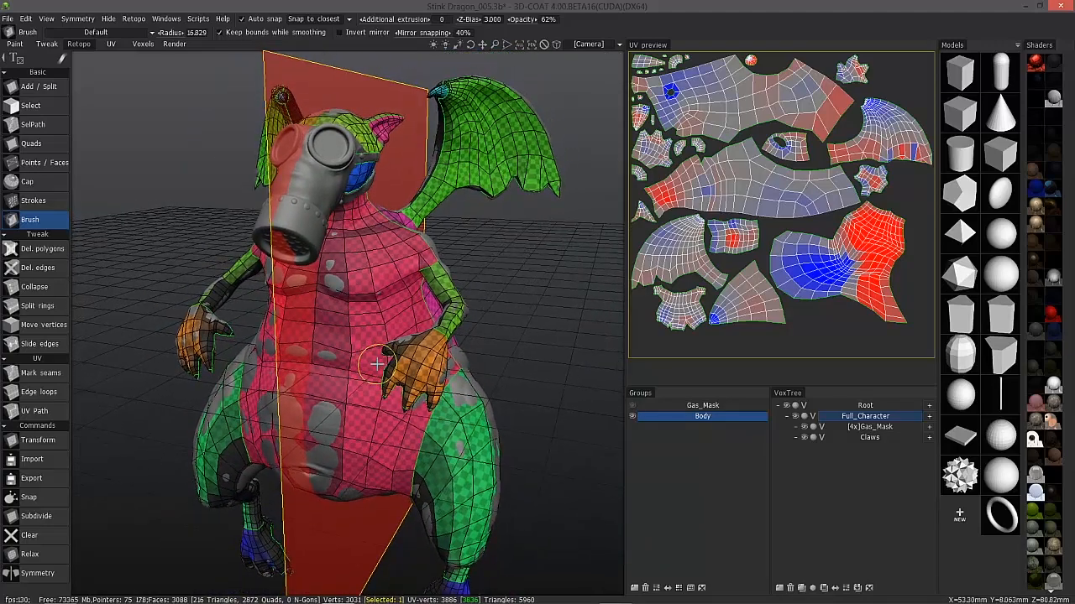
alt+drag(376, 362, 386, 293)
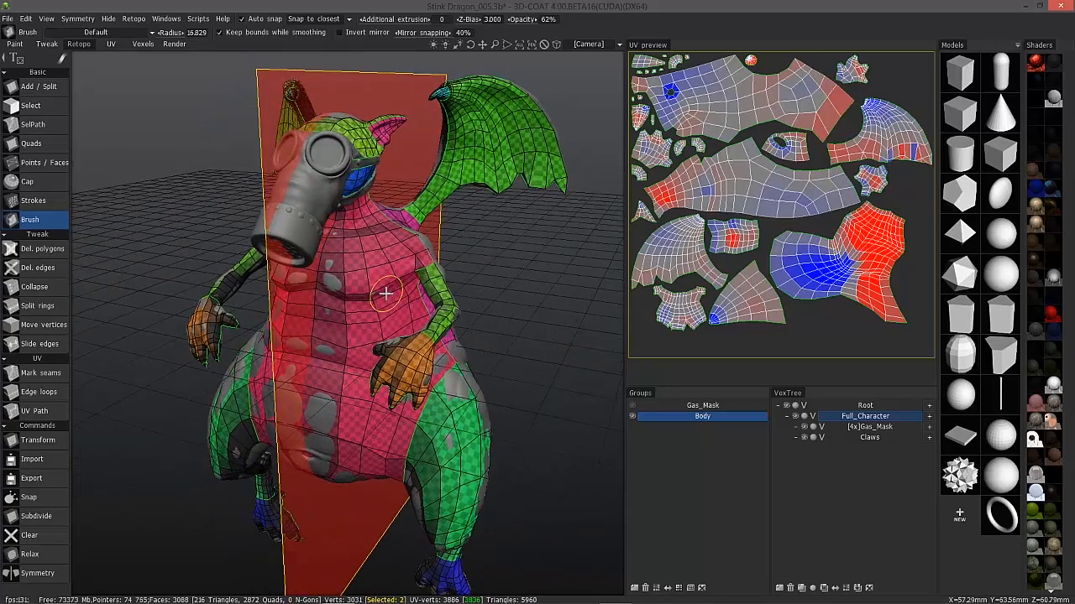
key(ctrl+z)
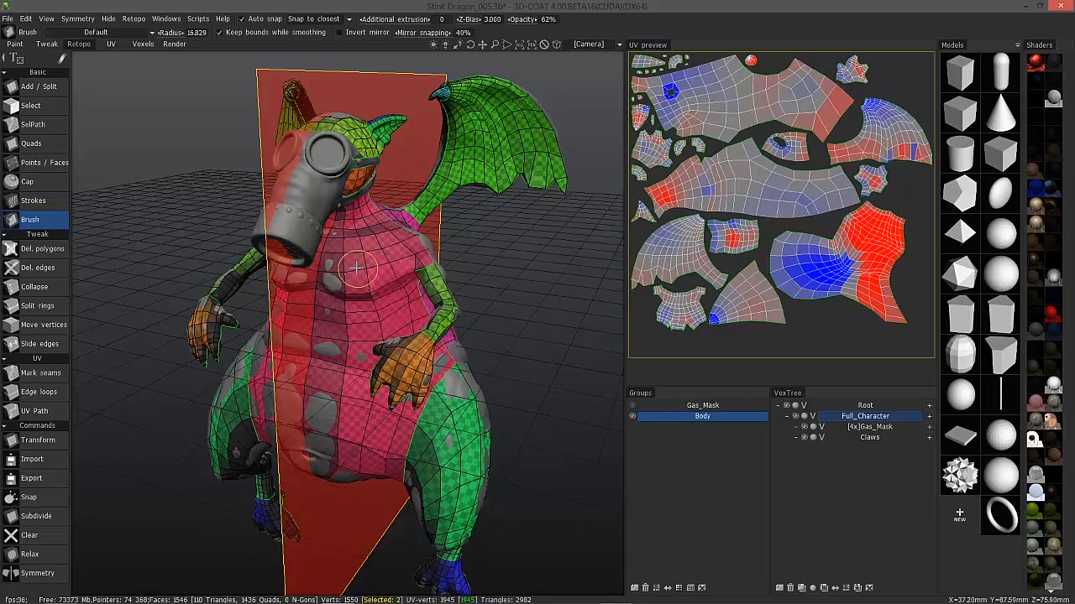
right_click(356, 268)
click(420, 243)
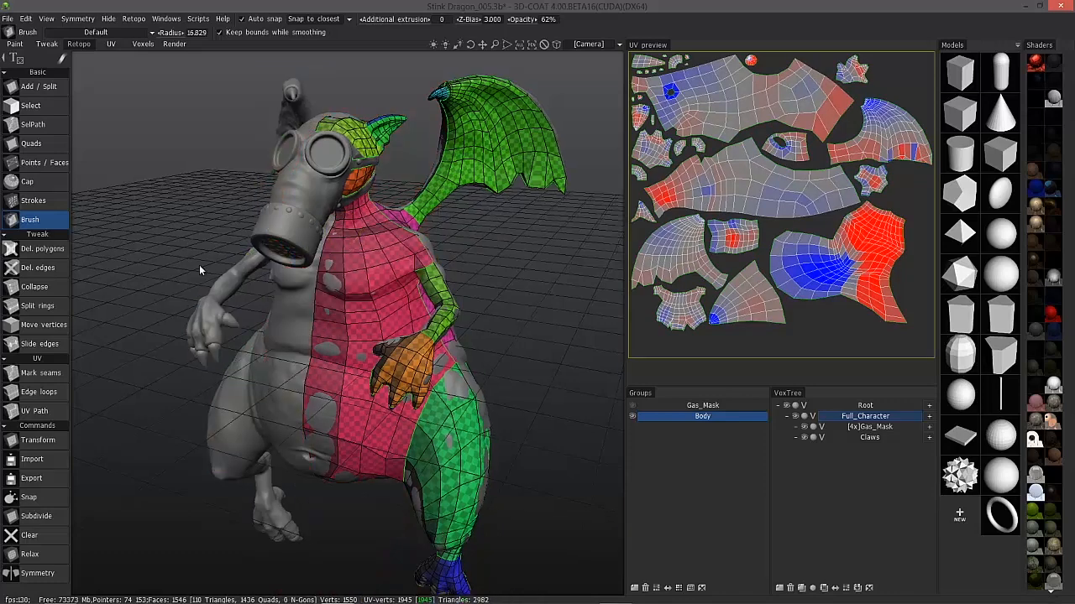
mouse_move(200, 271)
alt+mouse_down()
mouse_move(407, 420)
mouse_move(344, 451)
mouse_move(379, 422)
mouse_move(433, 273)
alt+mouse_up()
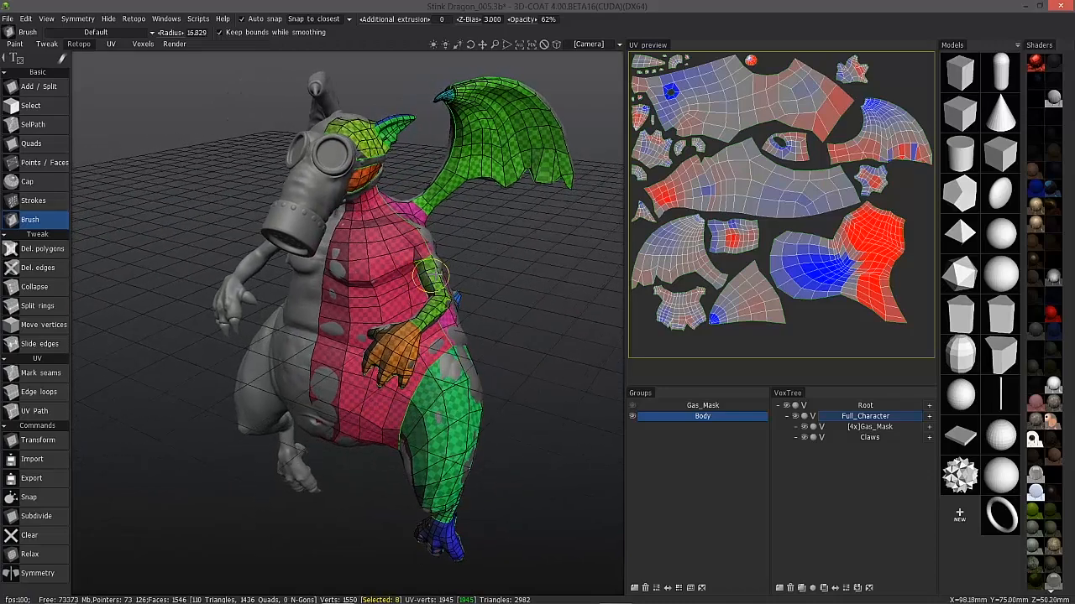
mouse_move(433, 272)
alt+mouse_down()
mouse_move(360, 366)
mouse_move(409, 210)
alt+mouse_up()
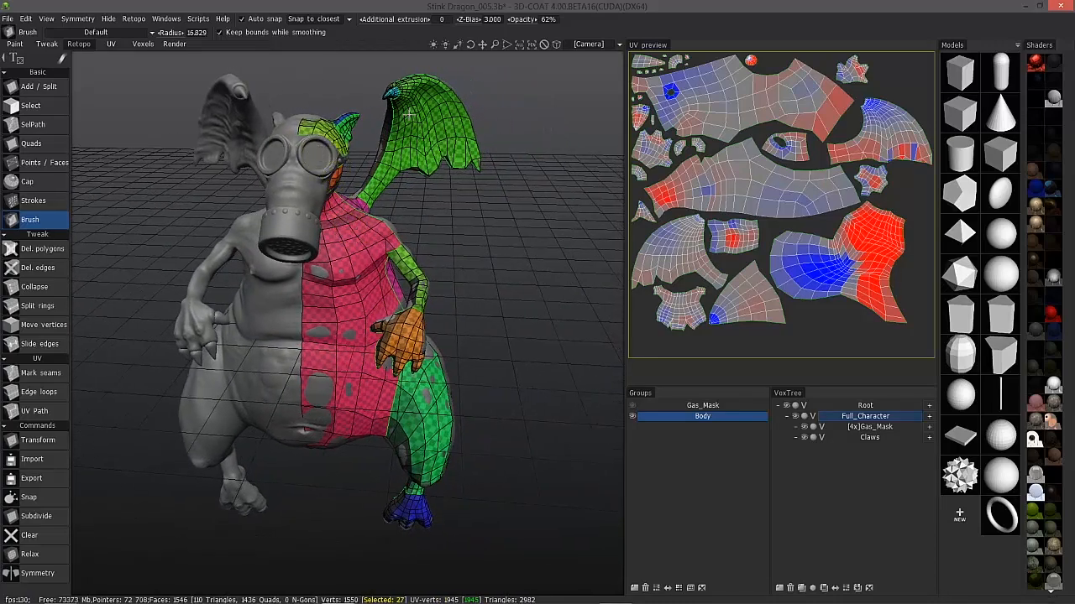
alt+drag(409, 114, 504, 252)
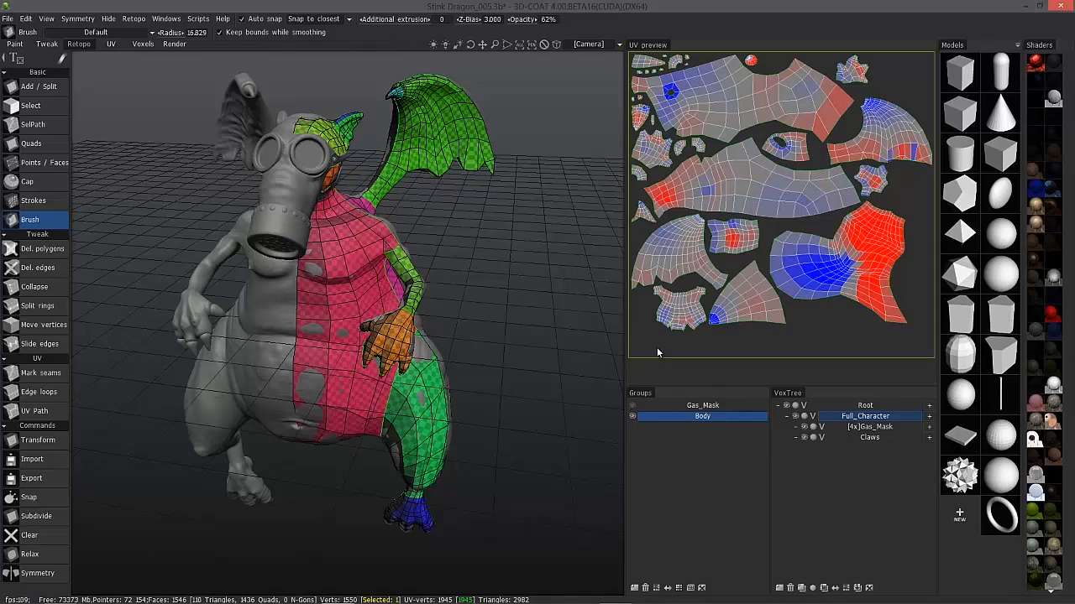
mouse_move(554, 346)
alt+mouse_down()
mouse_move(326, 367)
mouse_move(537, 294)
alt+mouse_up()
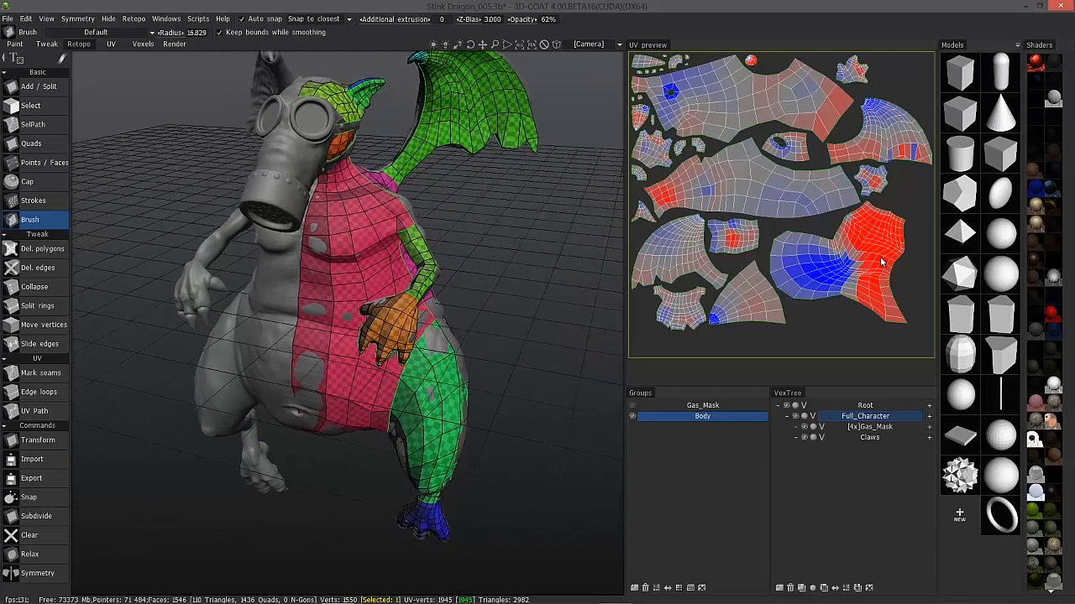
mouse_move(420, 277)
alt+mouse_down()
mouse_move(324, 257)
mouse_move(302, 369)
mouse_move(347, 378)
mouse_move(340, 374)
alt+mouse_up()
click(34, 411)
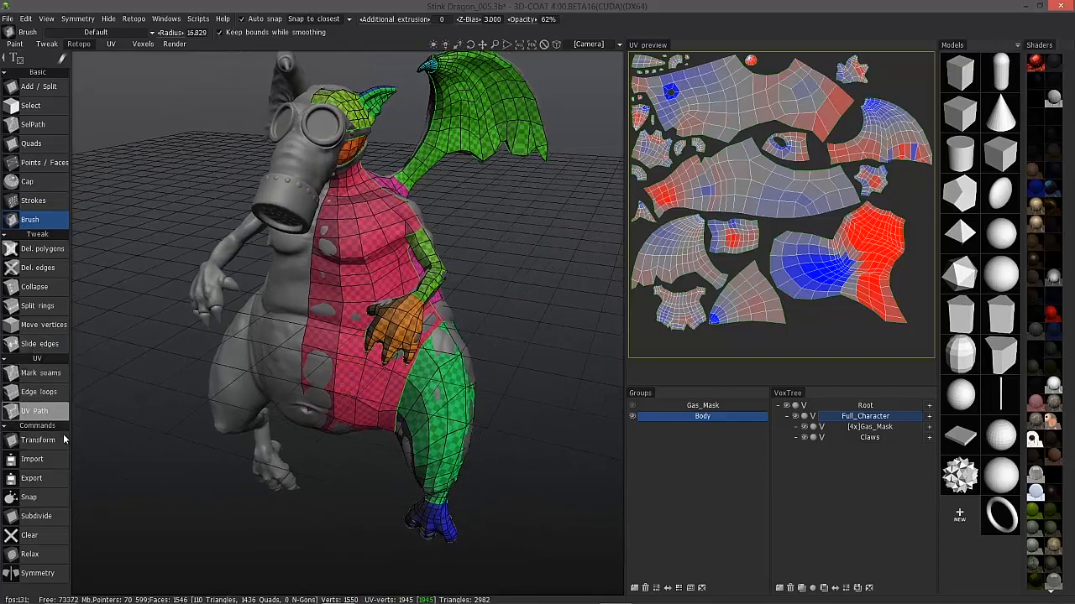
click(40, 372)
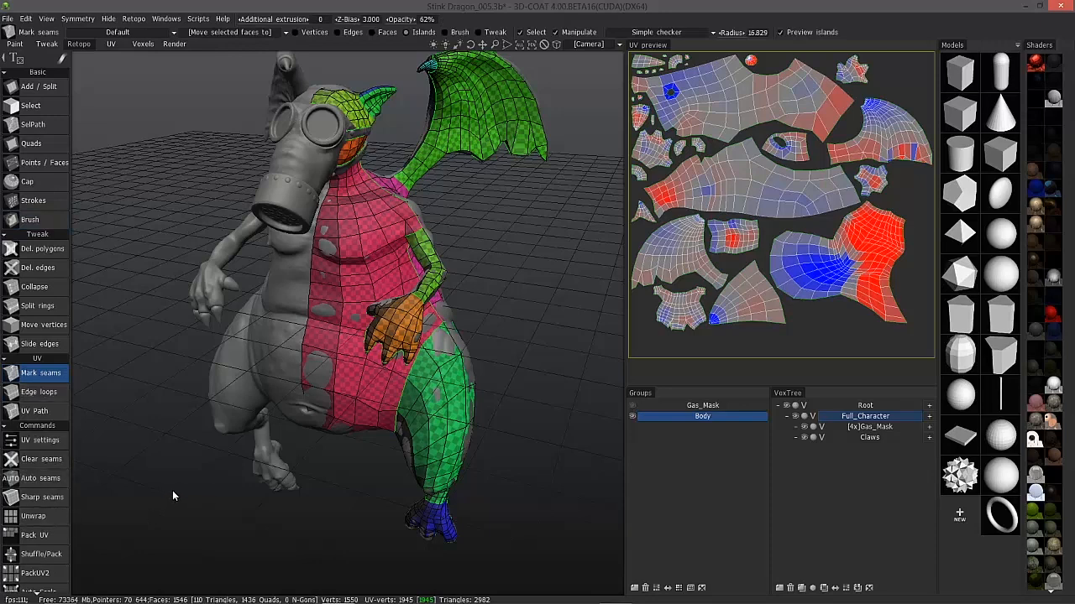
alt+drag(175, 490, 611, 309)
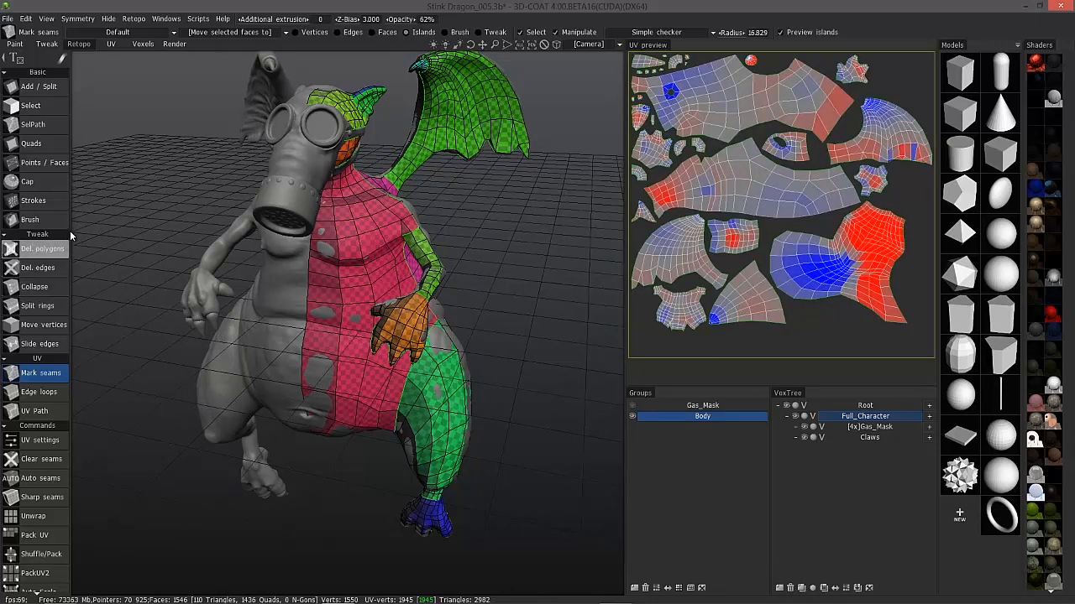
click(33, 220)
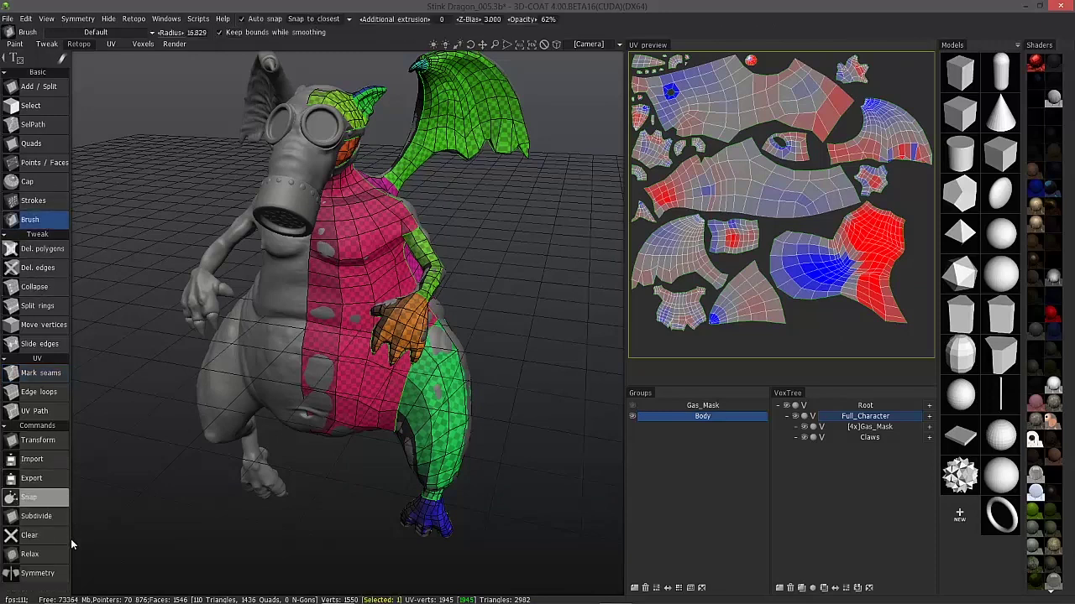
Step: Reapply Symmetry with the mirror plane on, giving a whole 3088-face mesh, and return to Mark seams
click(42, 577)
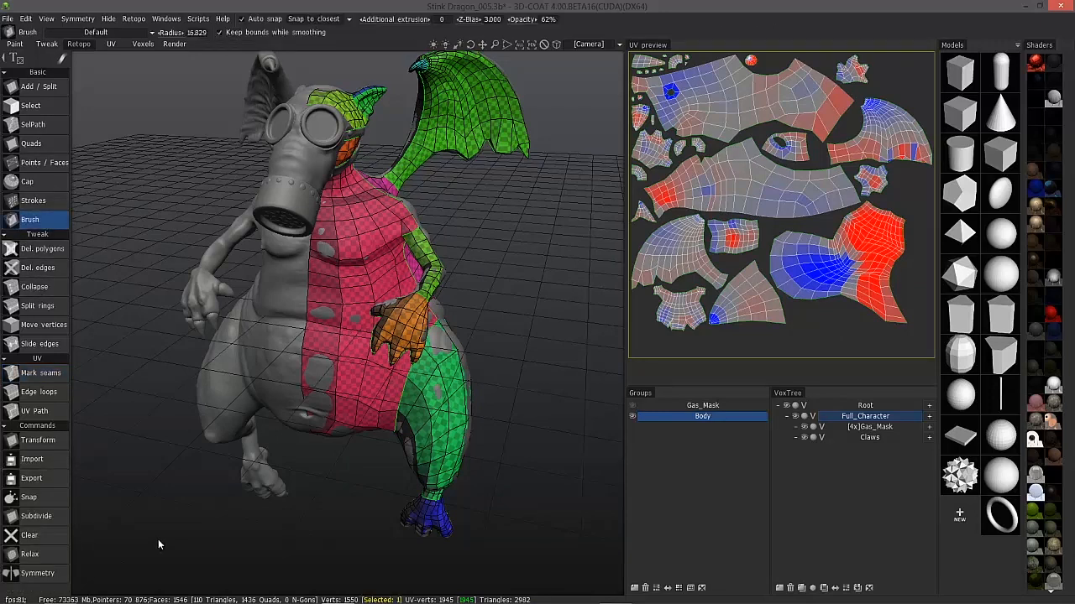
click(157, 527)
click(37, 573)
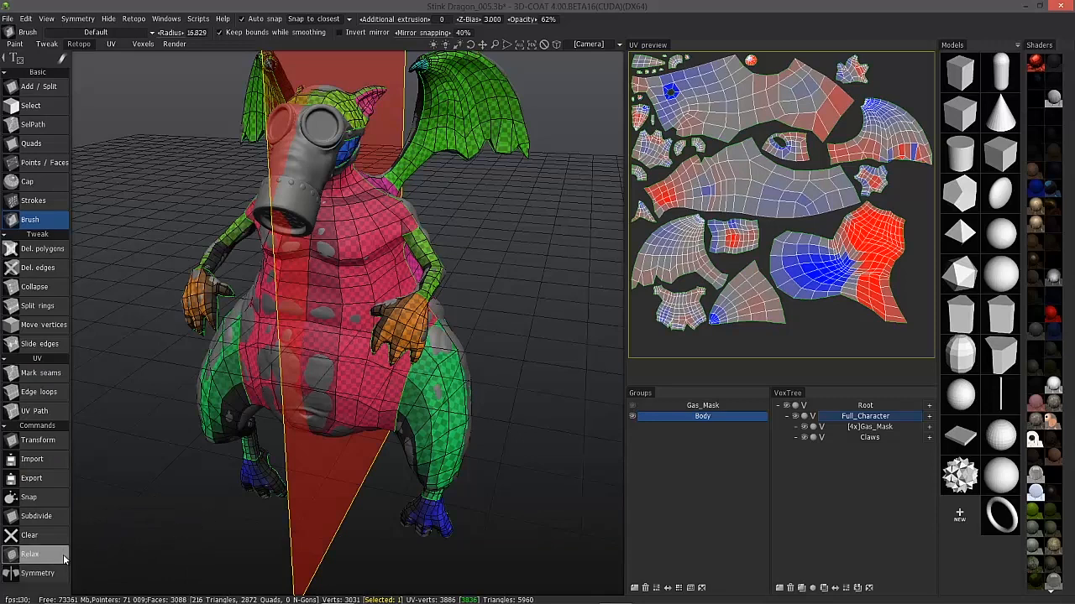
click(34, 373)
Step: Select and shift the overlapping mirrored UV islands in the preview to show they coincide
click(850, 265)
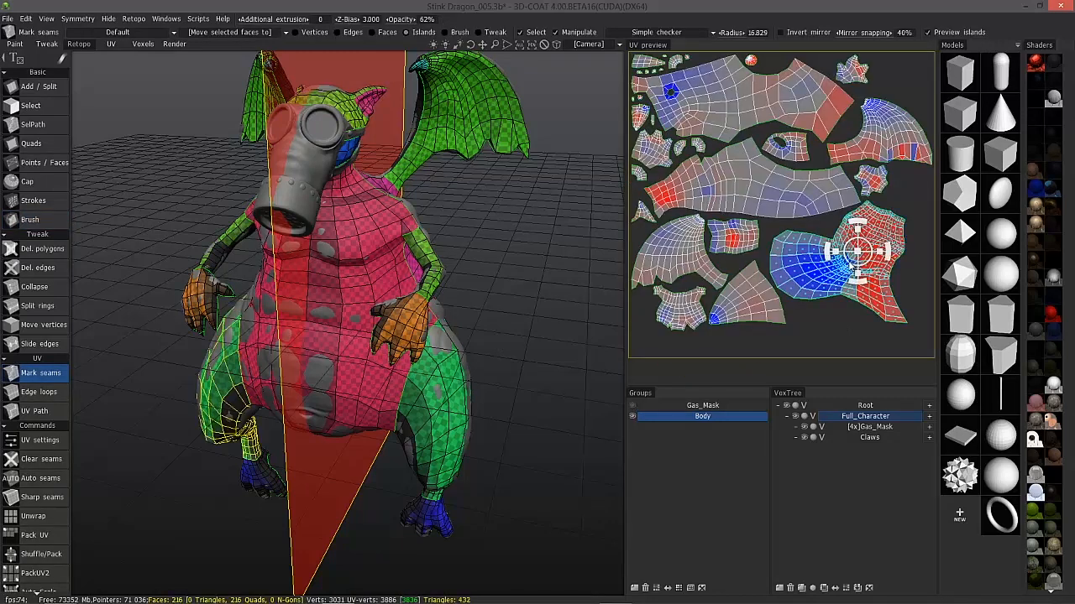
drag(858, 250, 867, 292)
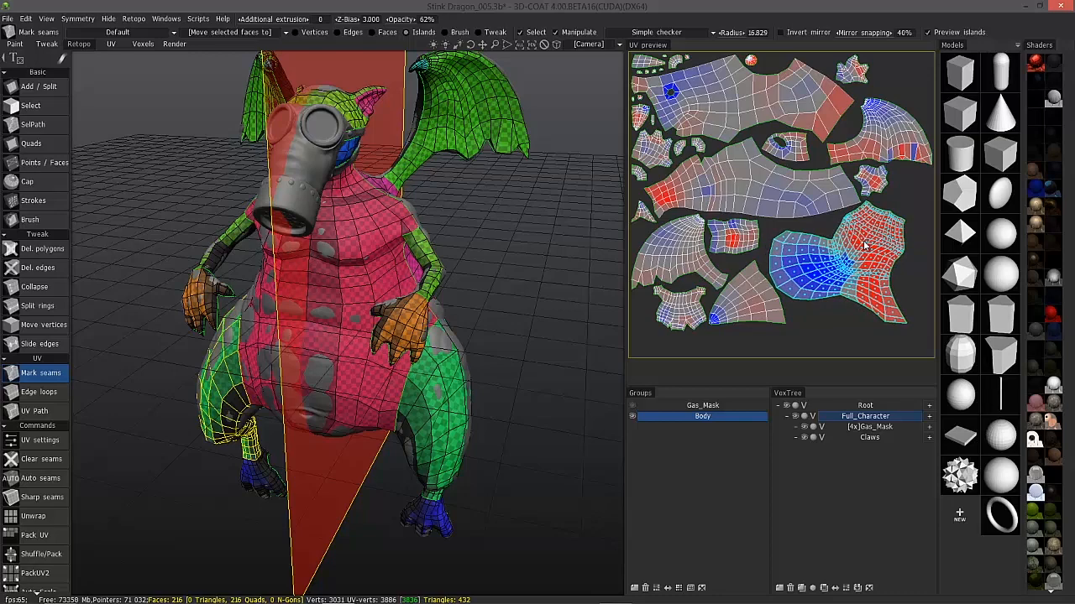
click(733, 310)
alt+drag(504, 335, 549, 334)
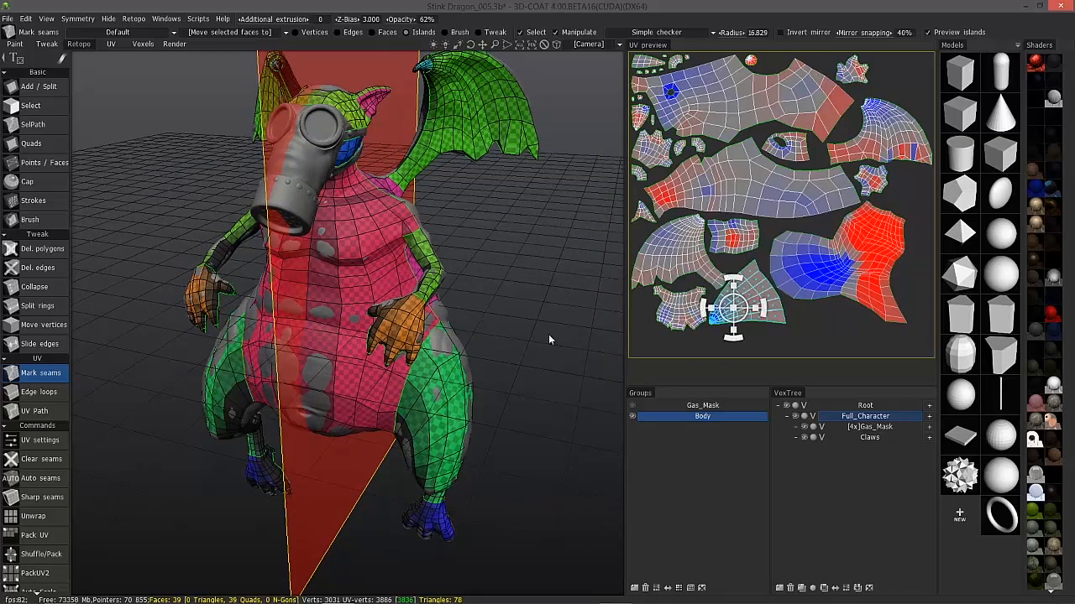
click(689, 289)
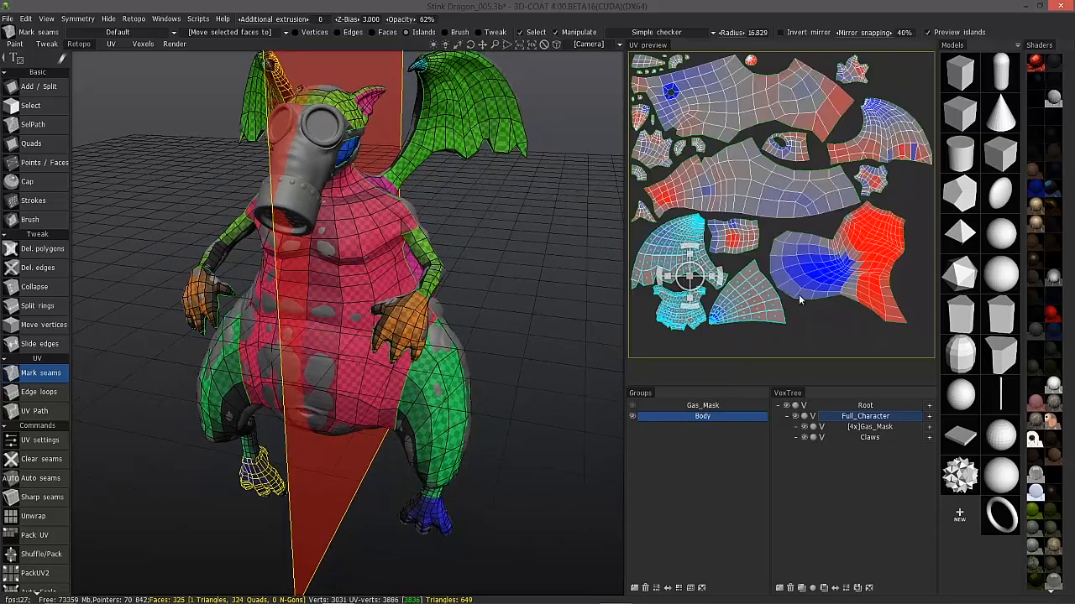
shift+click(799, 294)
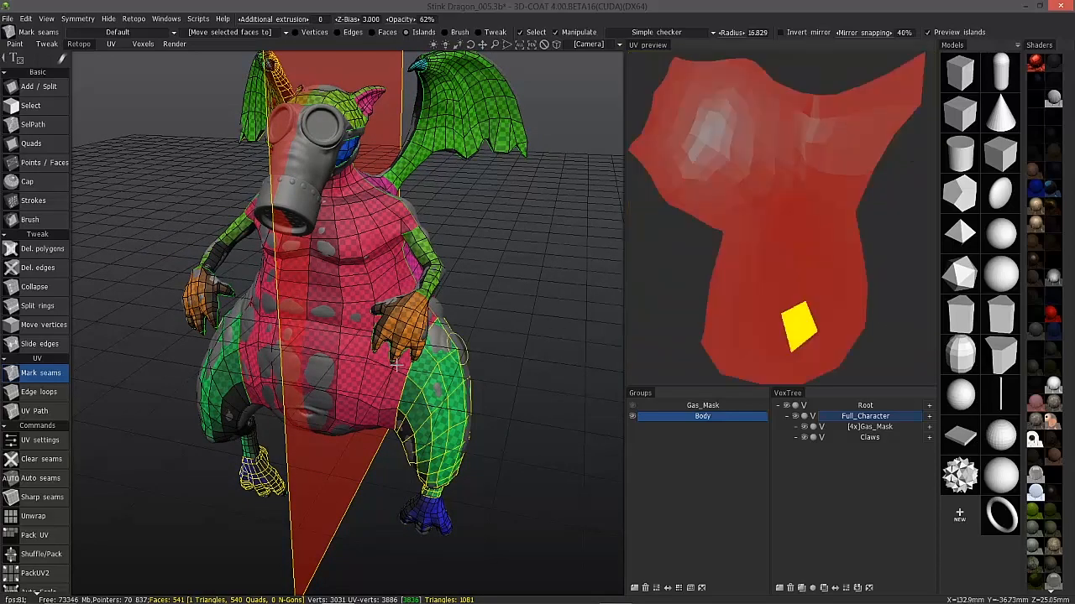
alt+drag(470, 327, 336, 277)
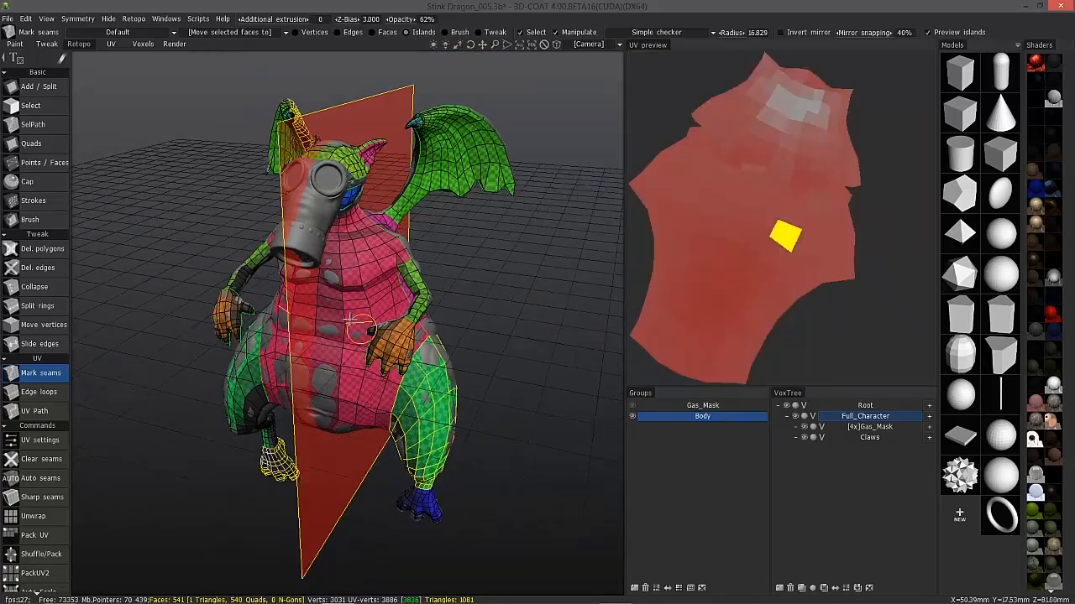
alt+drag(403, 353, 336, 387)
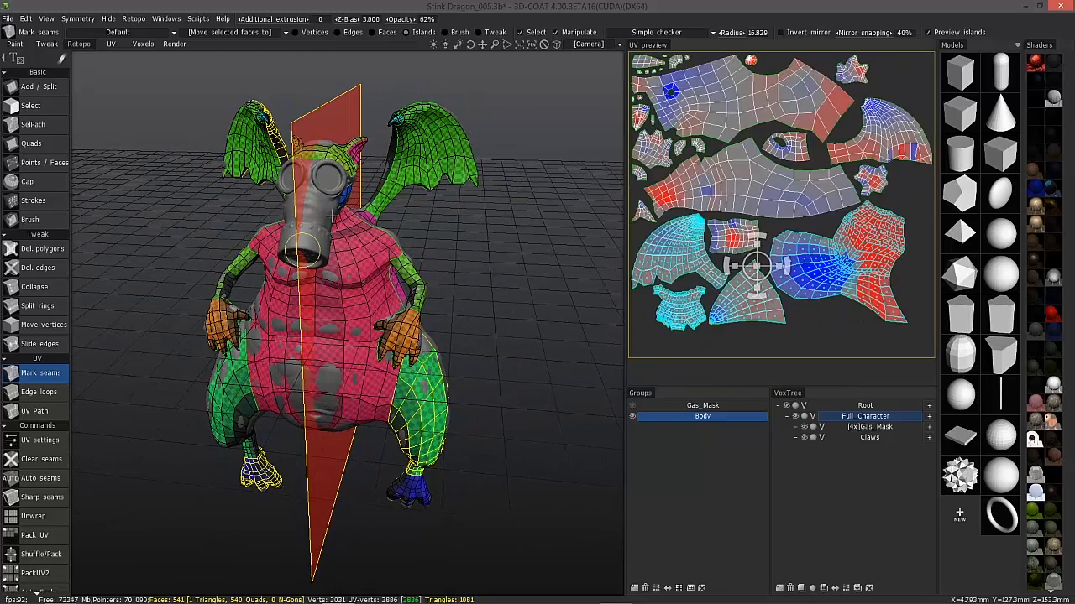
scroll(34, 544, down, 5)
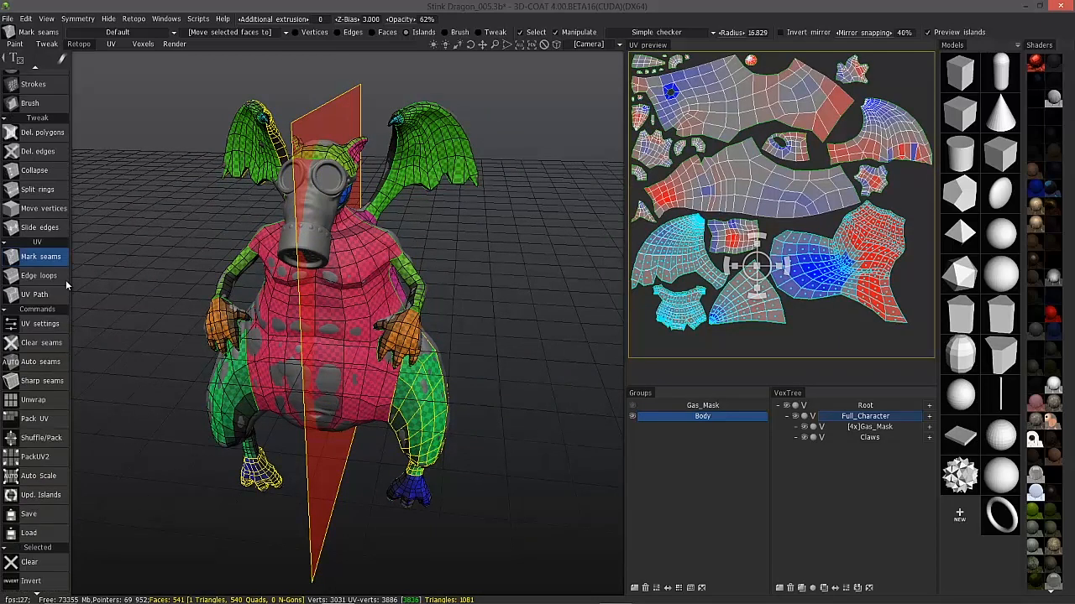
scroll(35, 336, down, 5)
scroll(45, 168, up, 5)
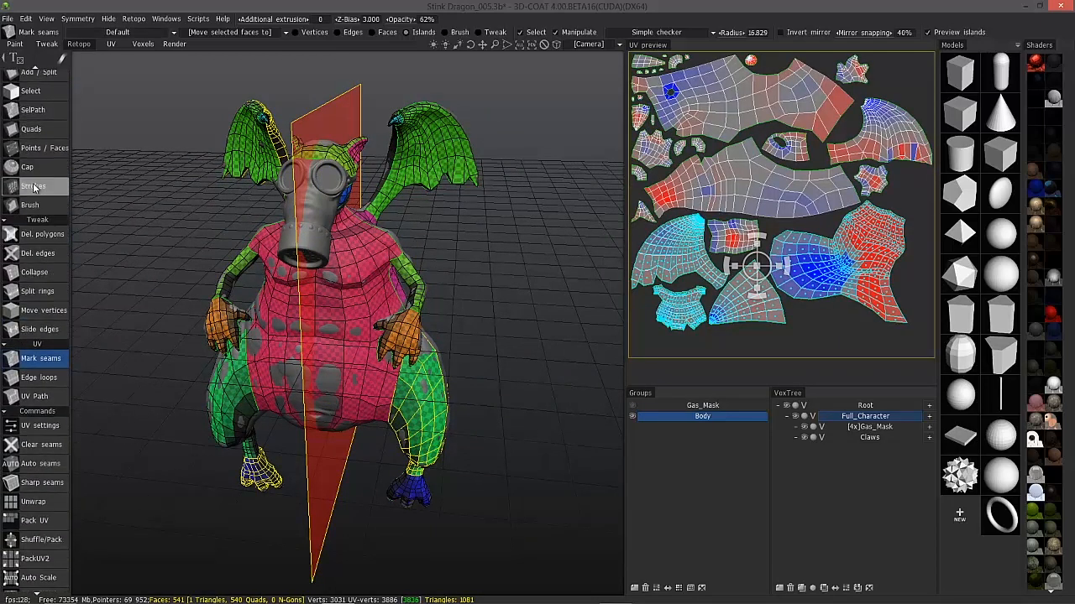
scroll(46, 218, up, 5)
Step: Apply symmetry to the current retopo layer and check the full dragon from the front
click(31, 219)
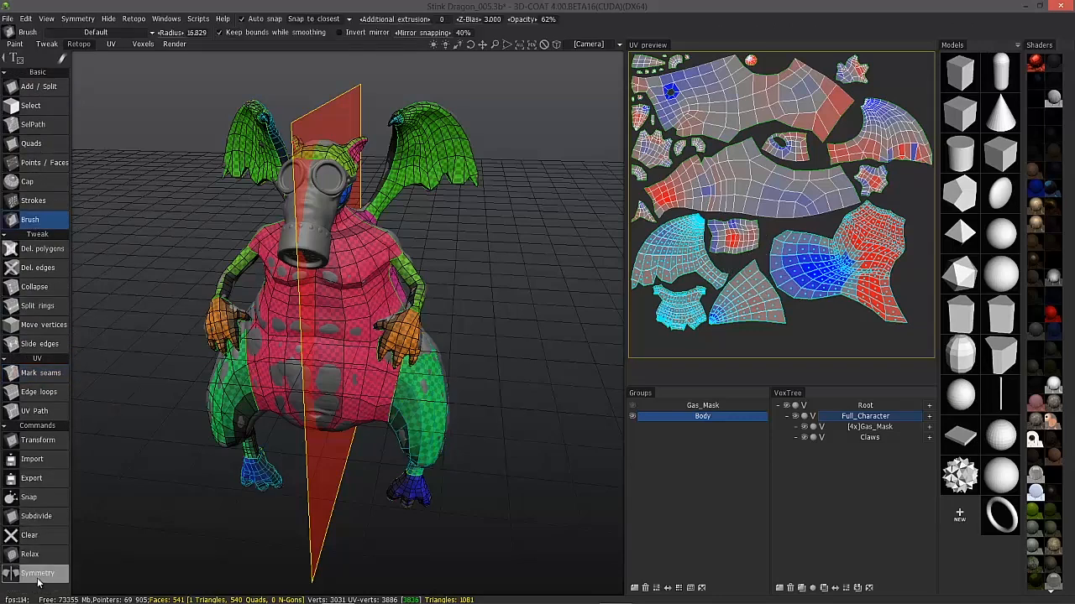
click(133, 18)
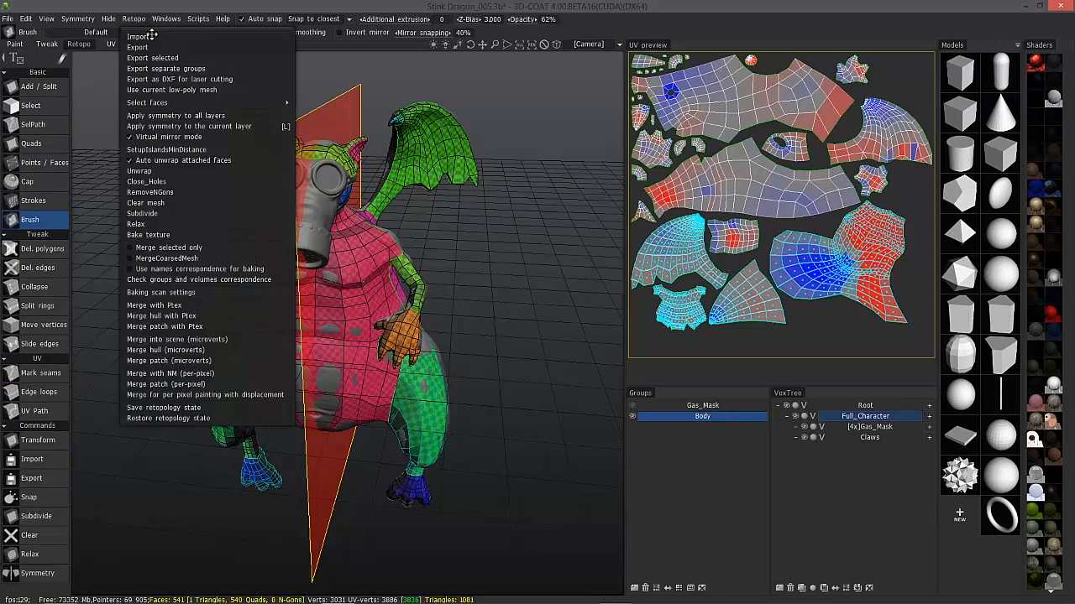
click(212, 127)
mouse_move(449, 212)
mouse_down()
mouse_move(497, 283)
mouse_move(506, 243)
mouse_move(502, 310)
mouse_up()
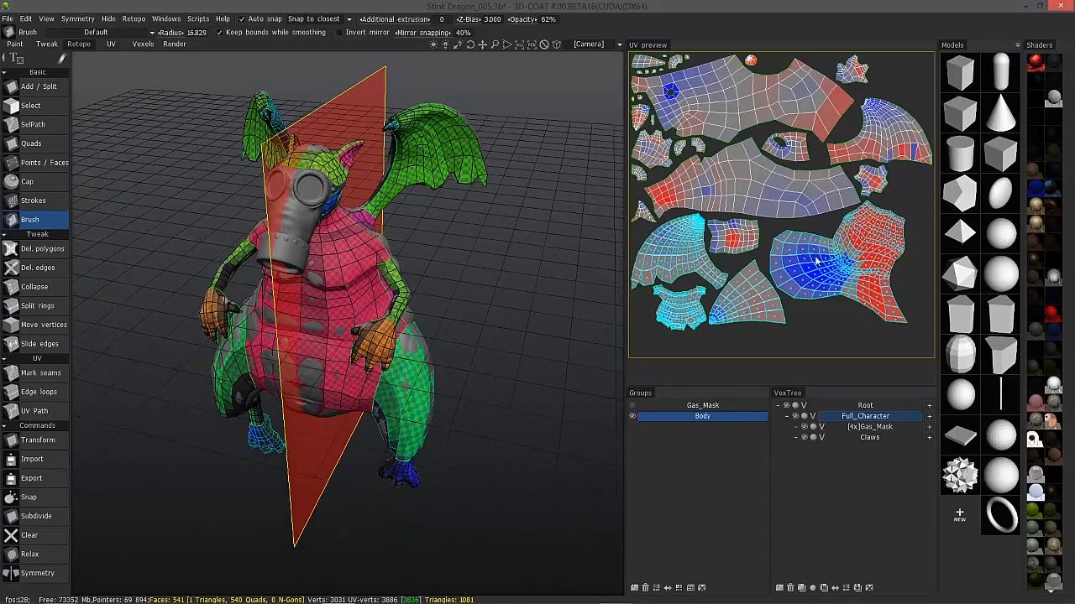
mouse_move(573, 309)
mouse_down()
mouse_move(469, 330)
mouse_move(607, 243)
mouse_up()
drag(503, 277, 336, 294)
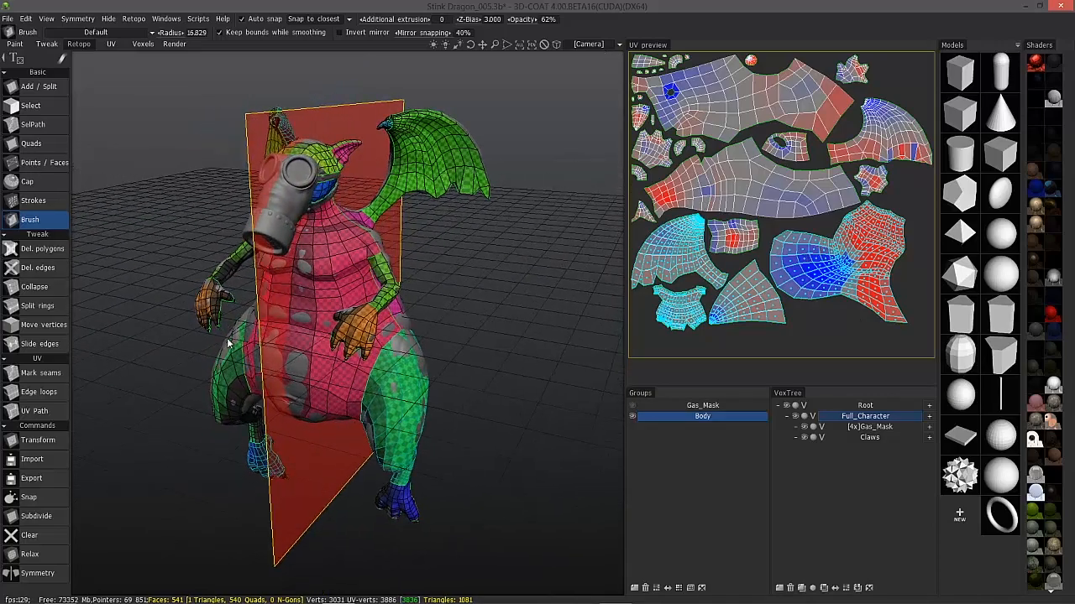
mouse_move(420, 294)
mouse_down()
mouse_move(336, 319)
mouse_move(287, 375)
mouse_move(120, 400)
mouse_move(94, 237)
mouse_move(156, 413)
mouse_move(90, 463)
mouse_move(62, 373)
mouse_up()
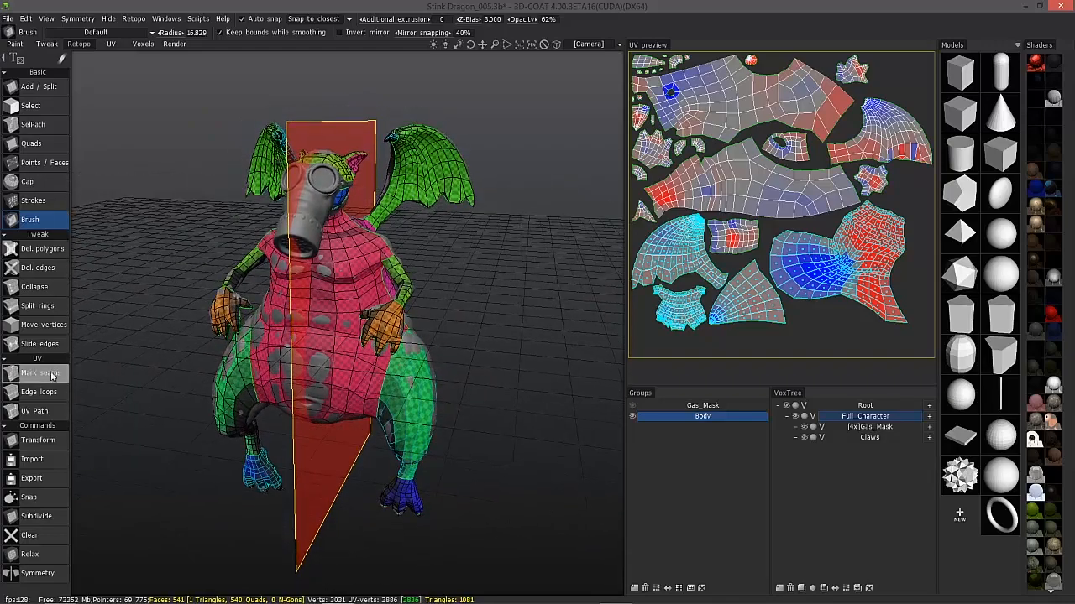
Step: Switch back to Mark seams and face the dragon frontally, ready to re-unwrap both halves
click(45, 375)
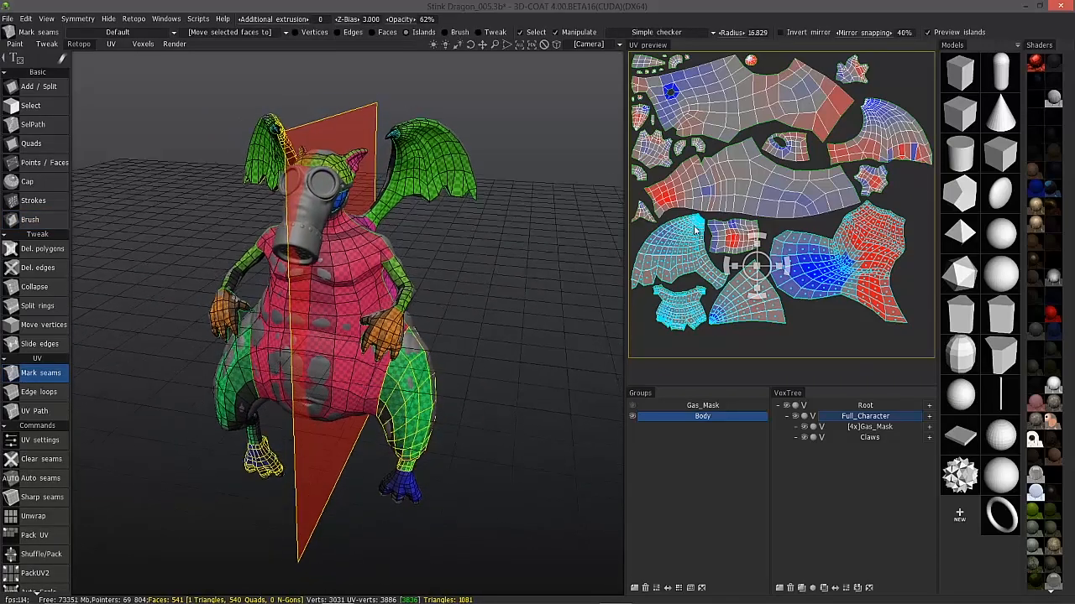
alt+drag(561, 272, 638, 311)
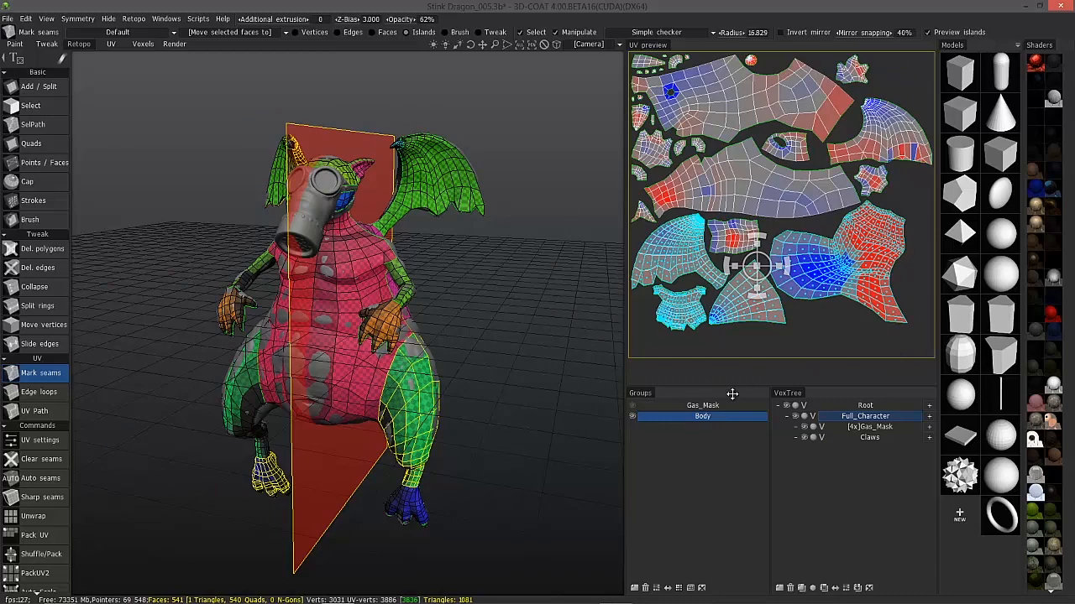
alt+drag(291, 435, 71, 411)
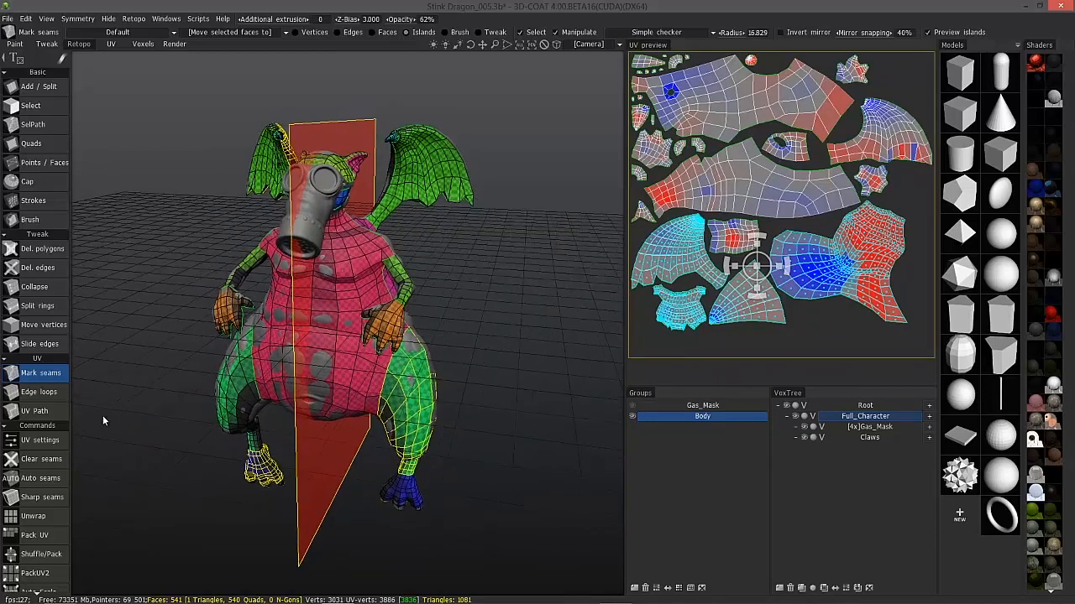